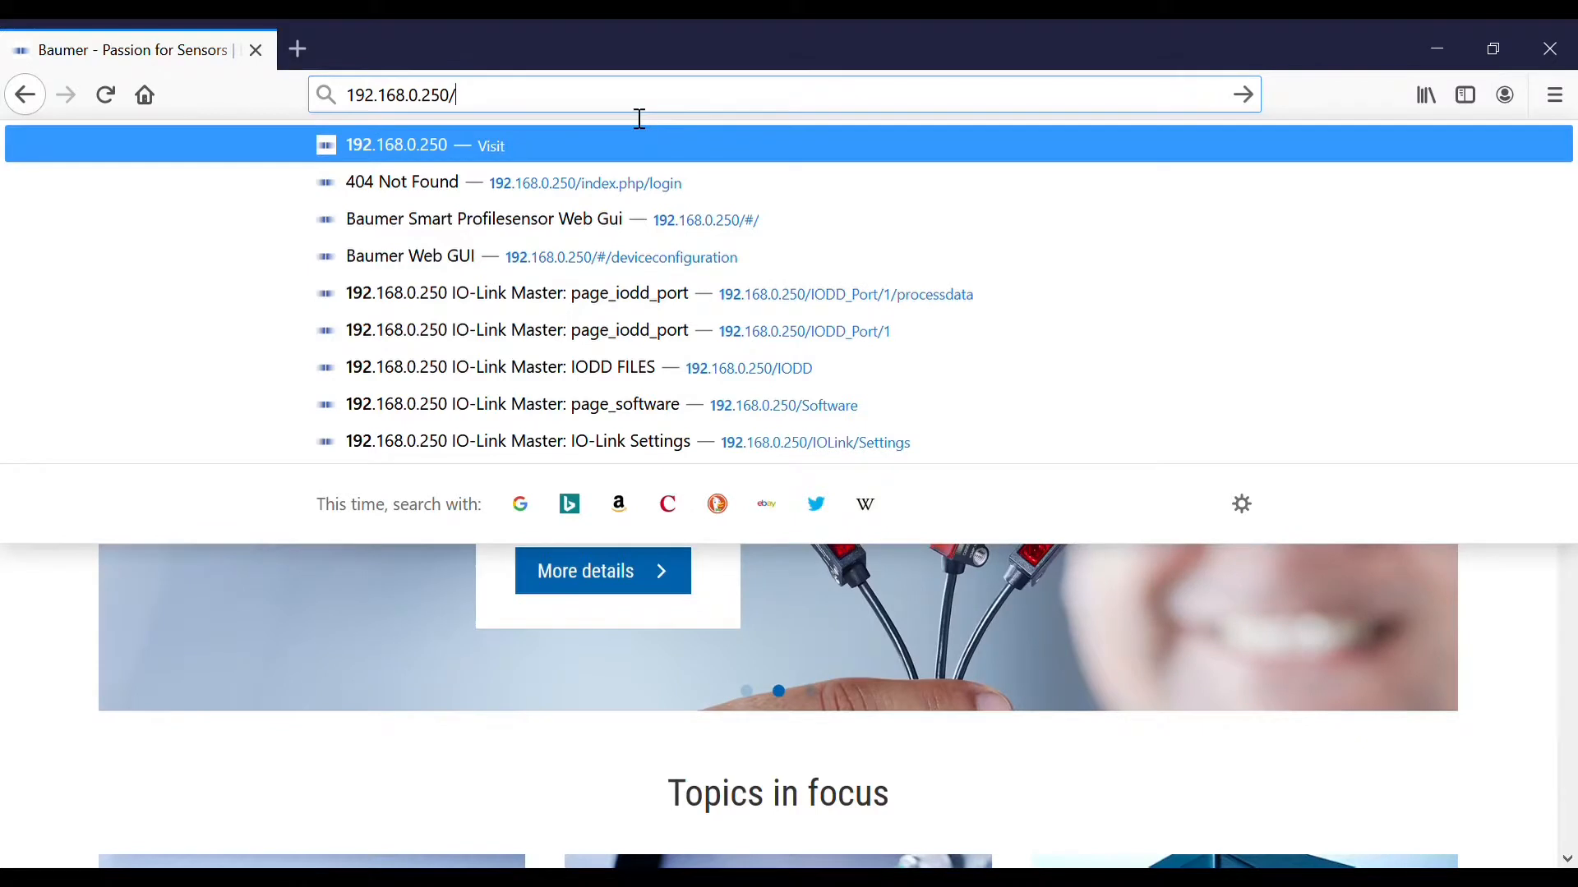
Open the IO-Link Master web interface at 192.168.0.250 and review the IO-Link diagnostics down to the ISDU statistics
key(Return)
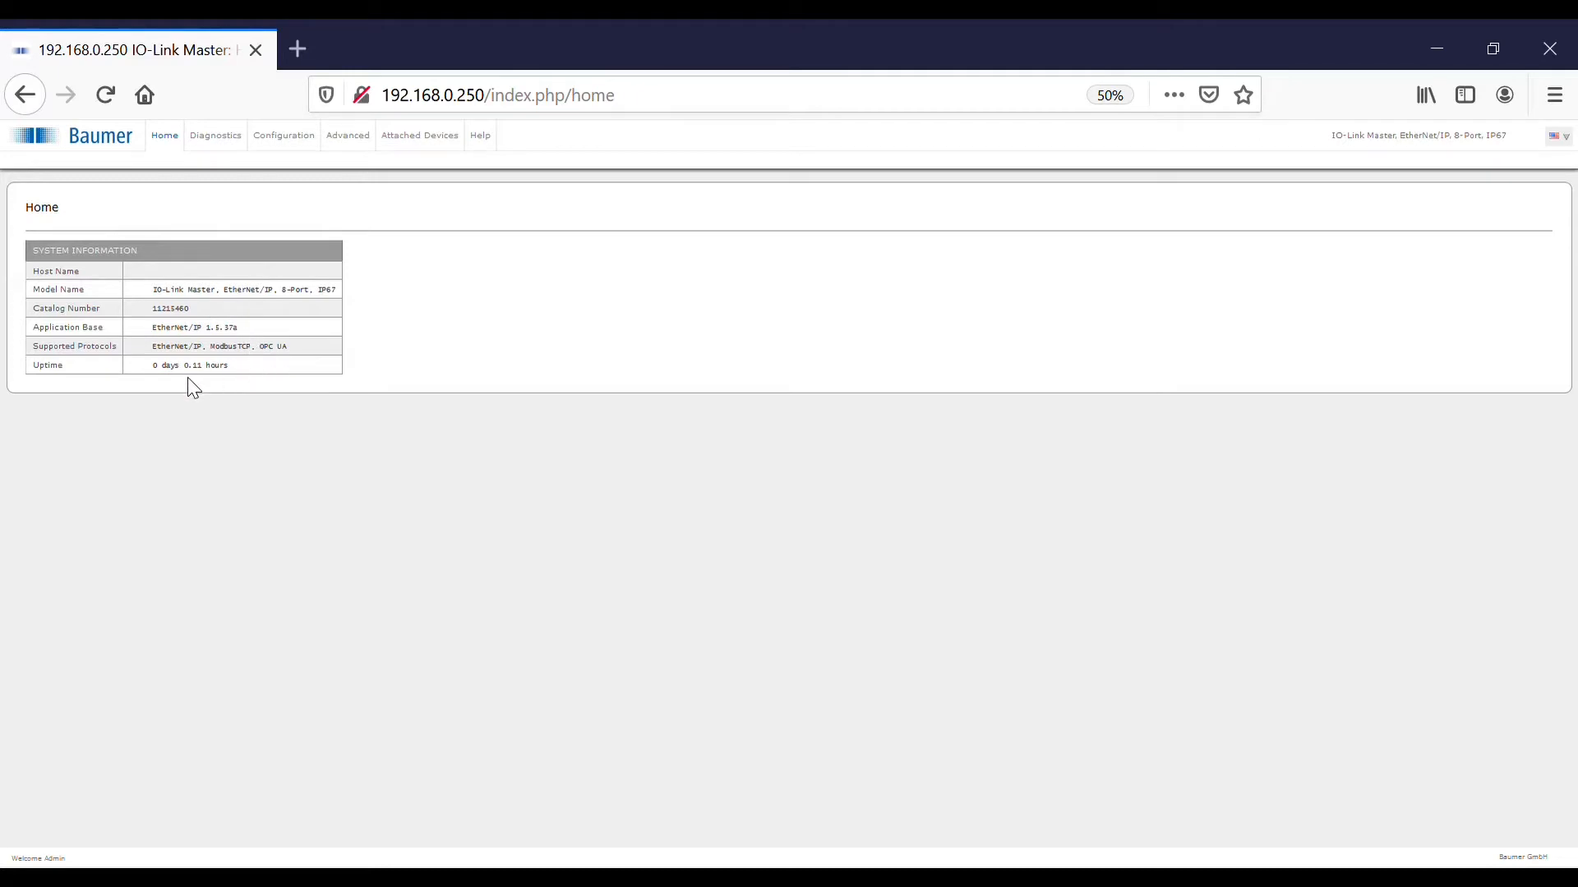
click(217, 138)
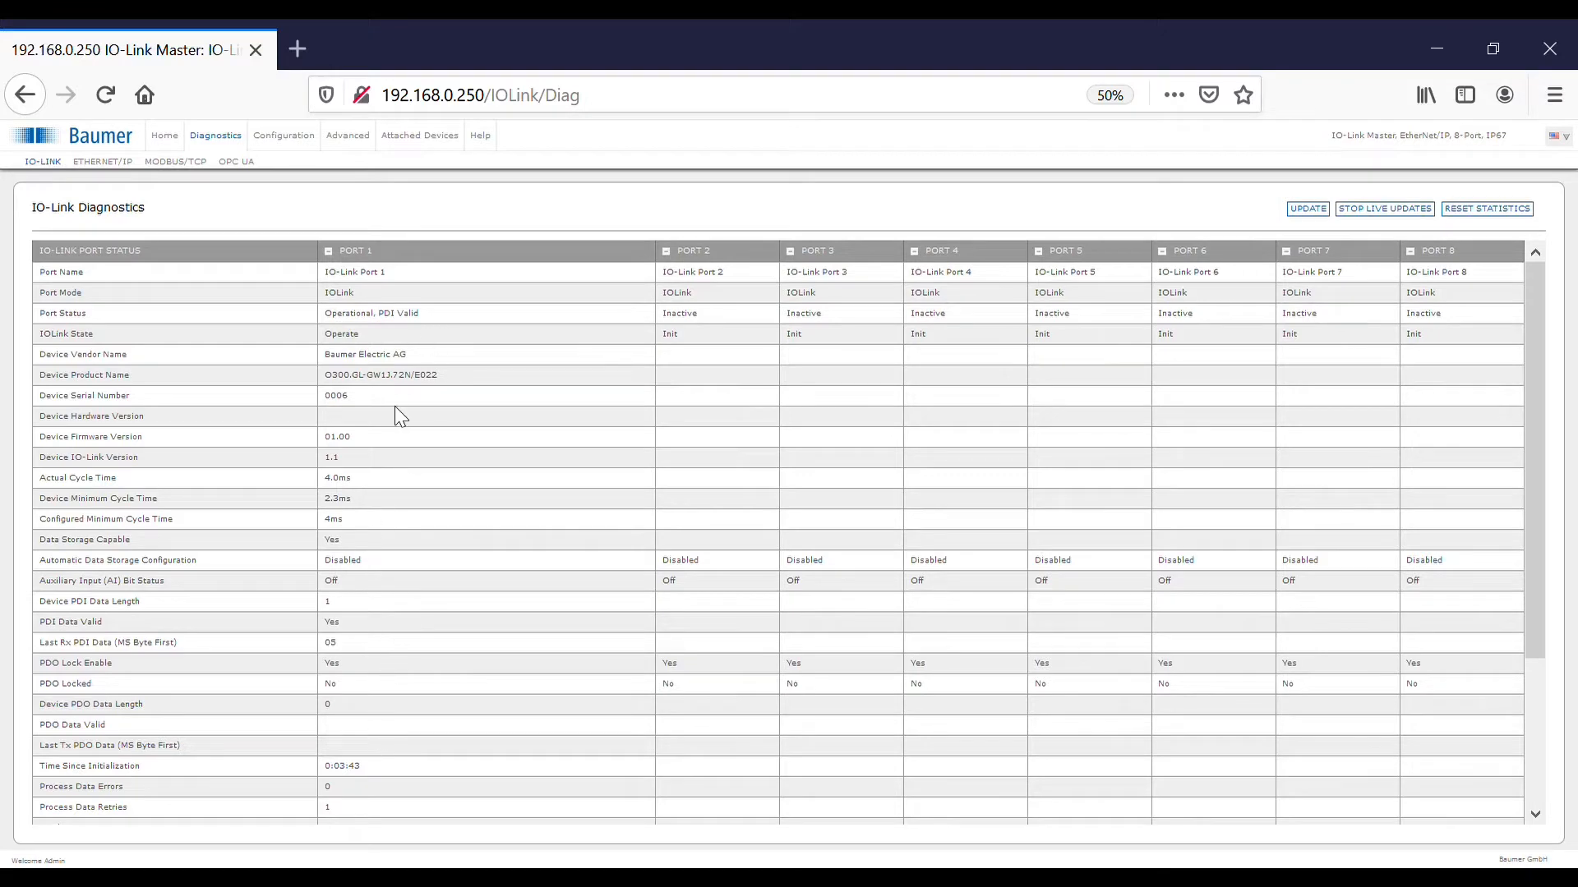
scroll(429, 418, down, 3)
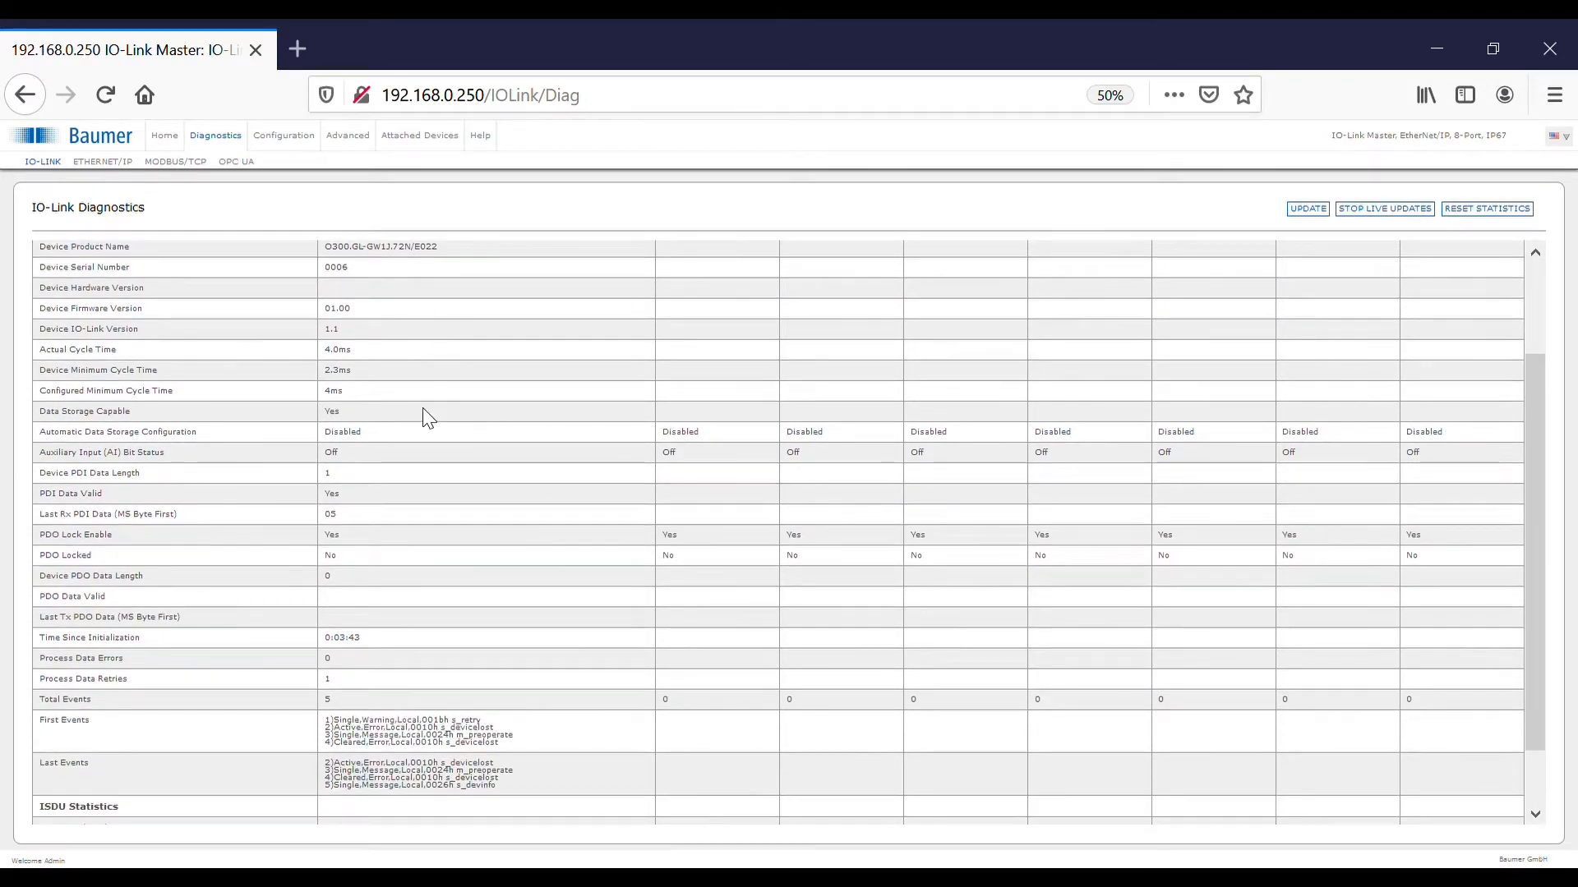
scroll(422, 408, down, 2)
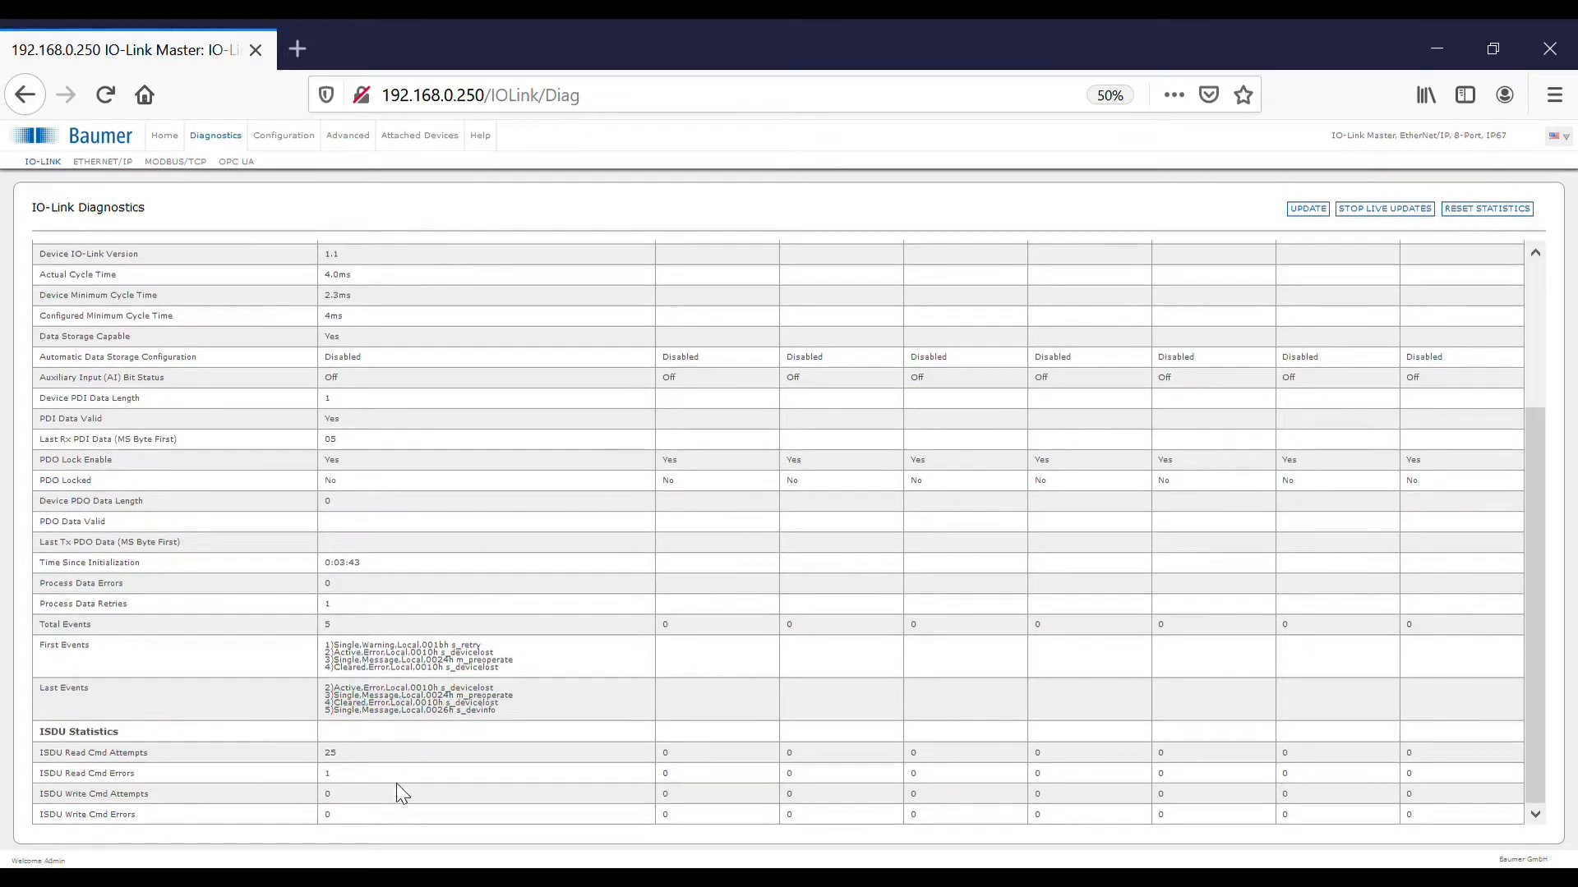
scroll(382, 421, up, 5)
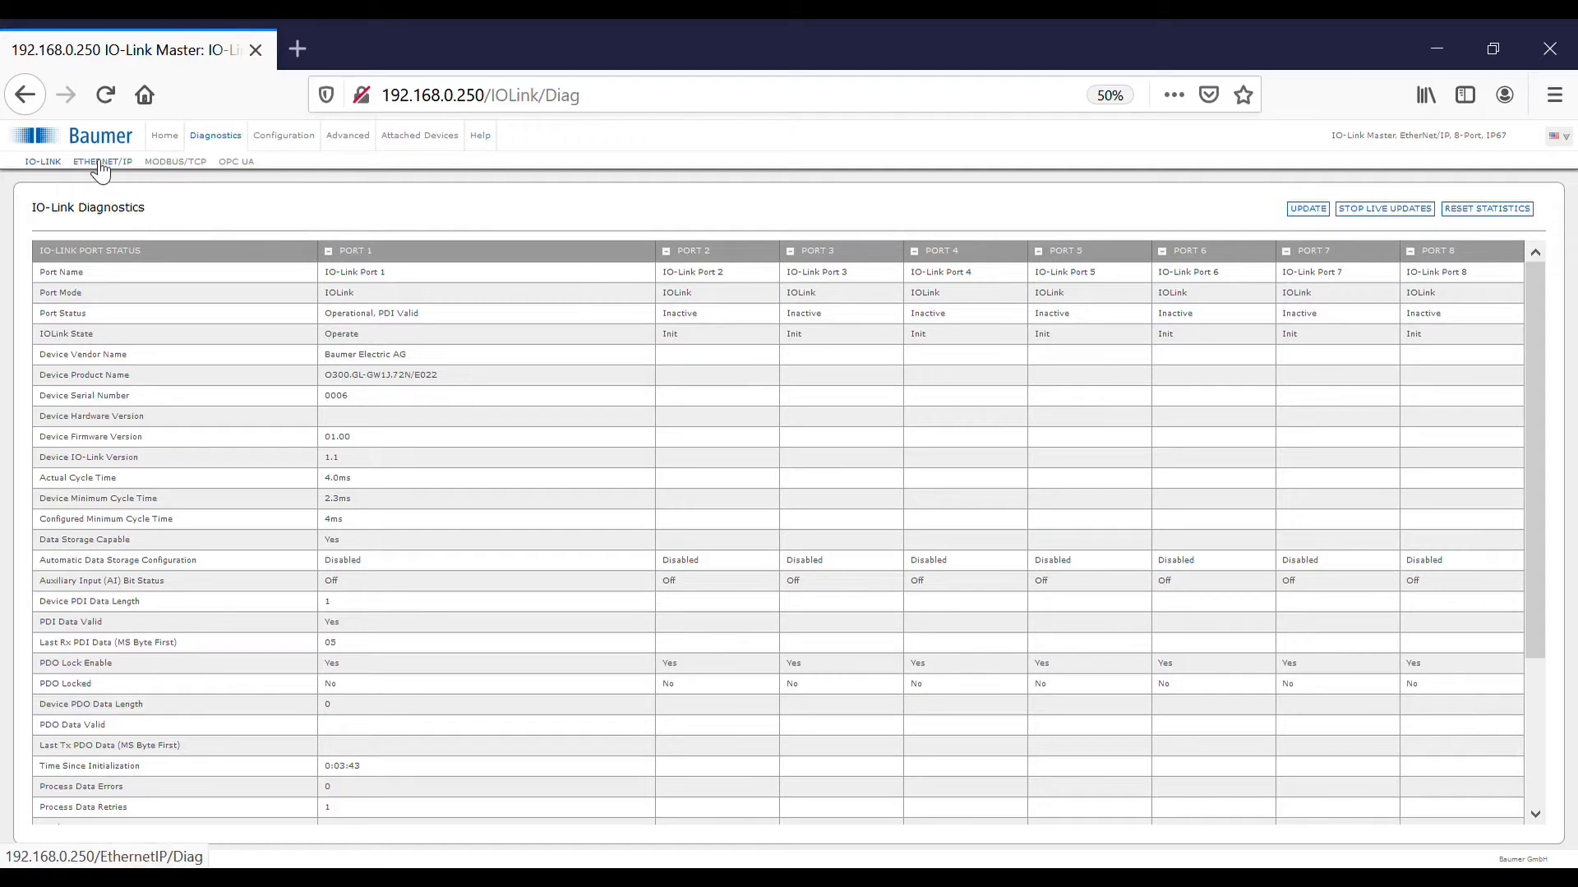
click(42, 163)
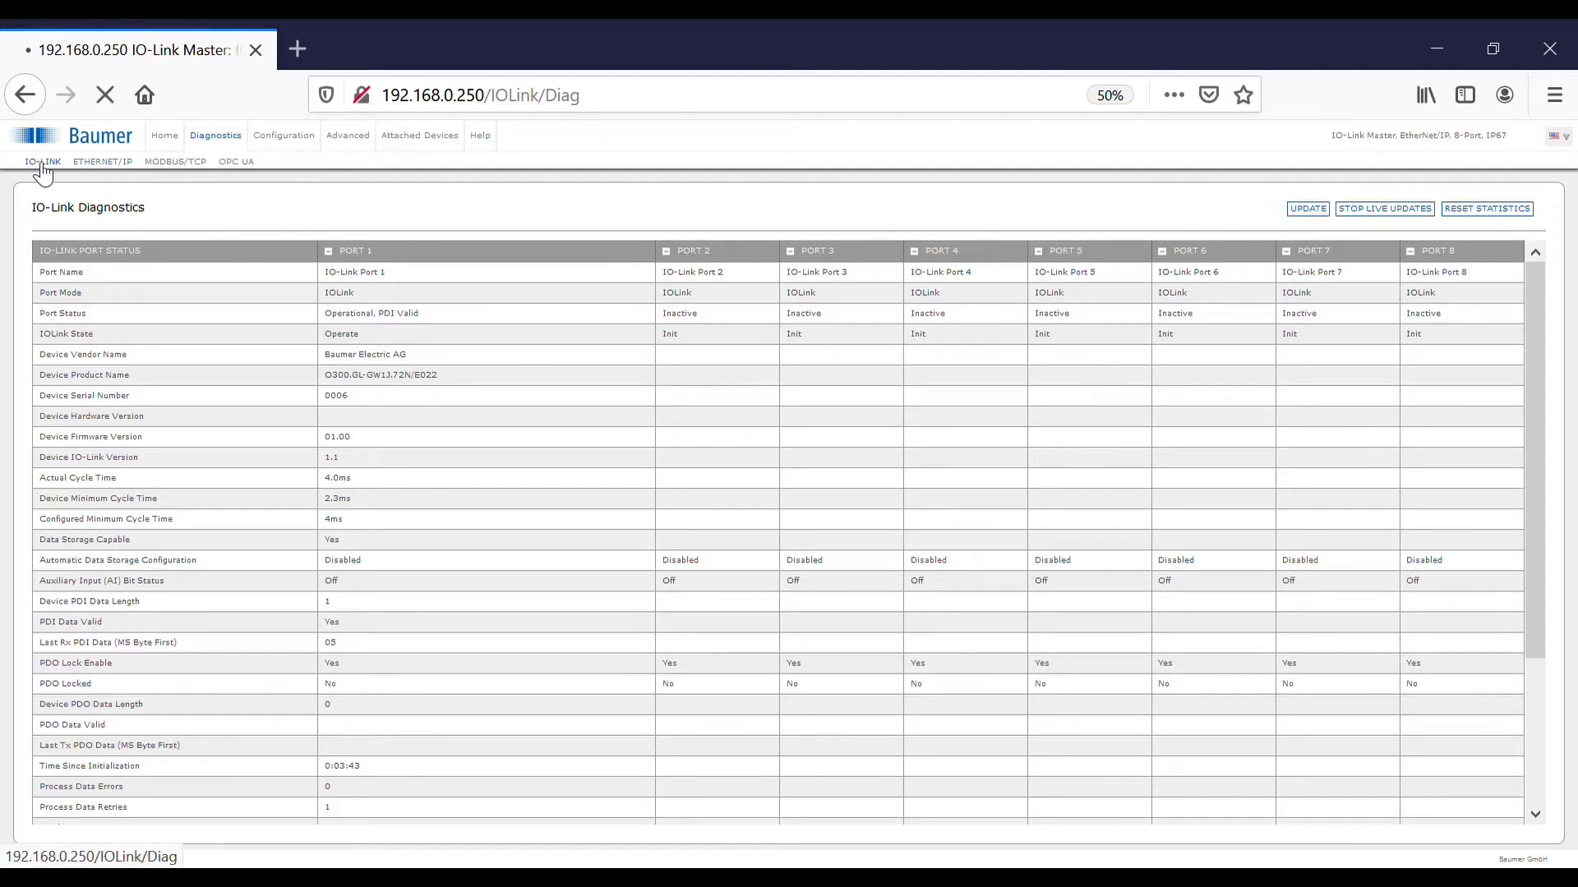
Review the EtherNet/IP, Modbus/TCP and OPC UA diagnostics, and return to the IO-Link diagnostics
click(111, 163)
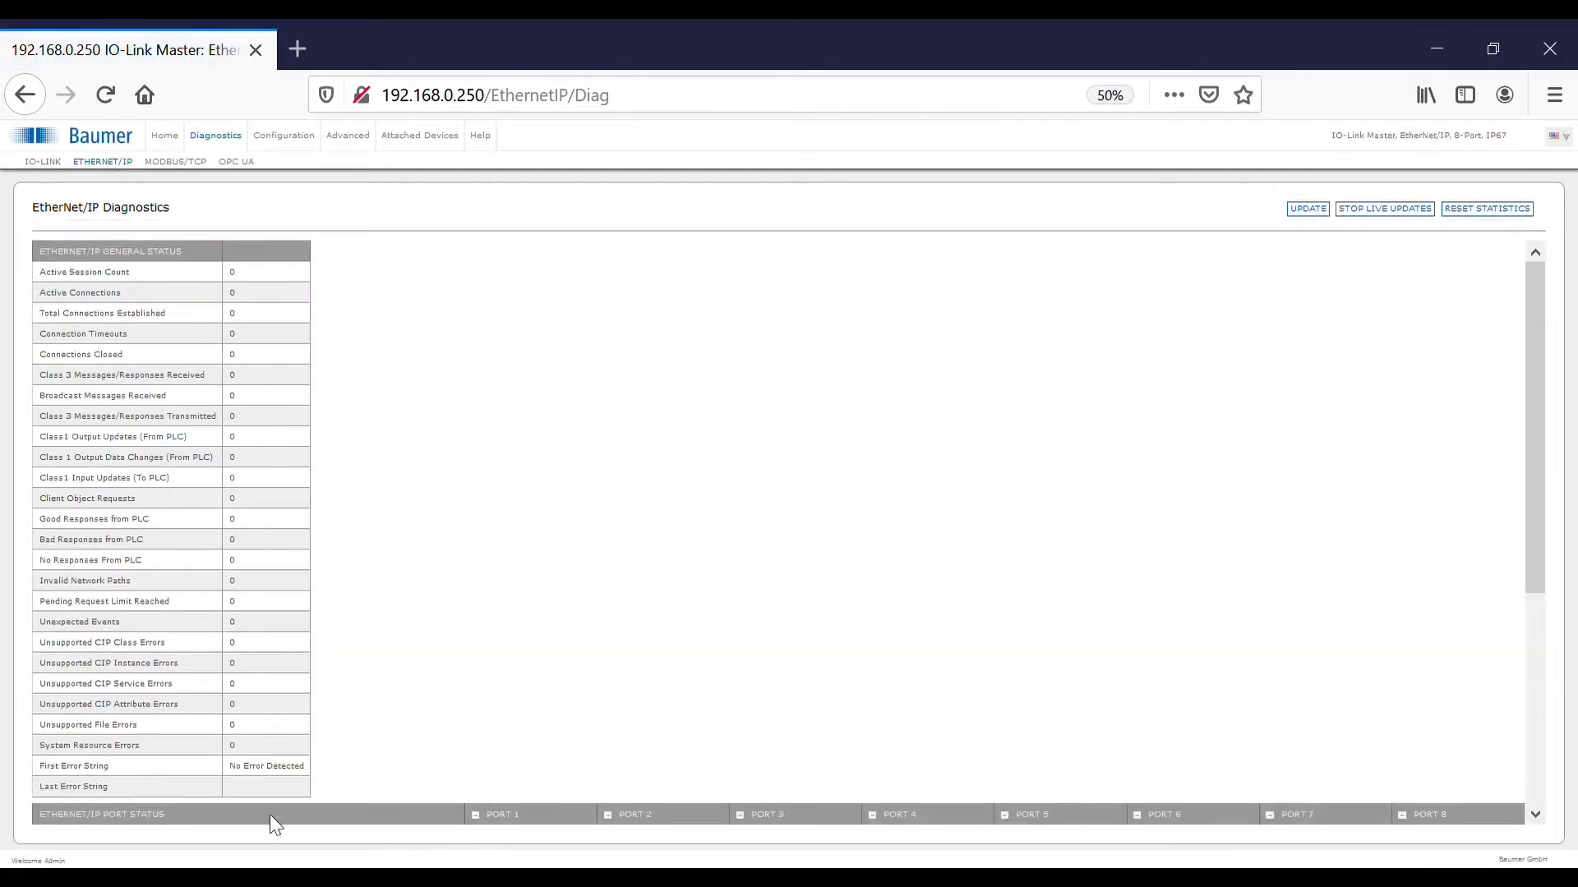
click(182, 164)
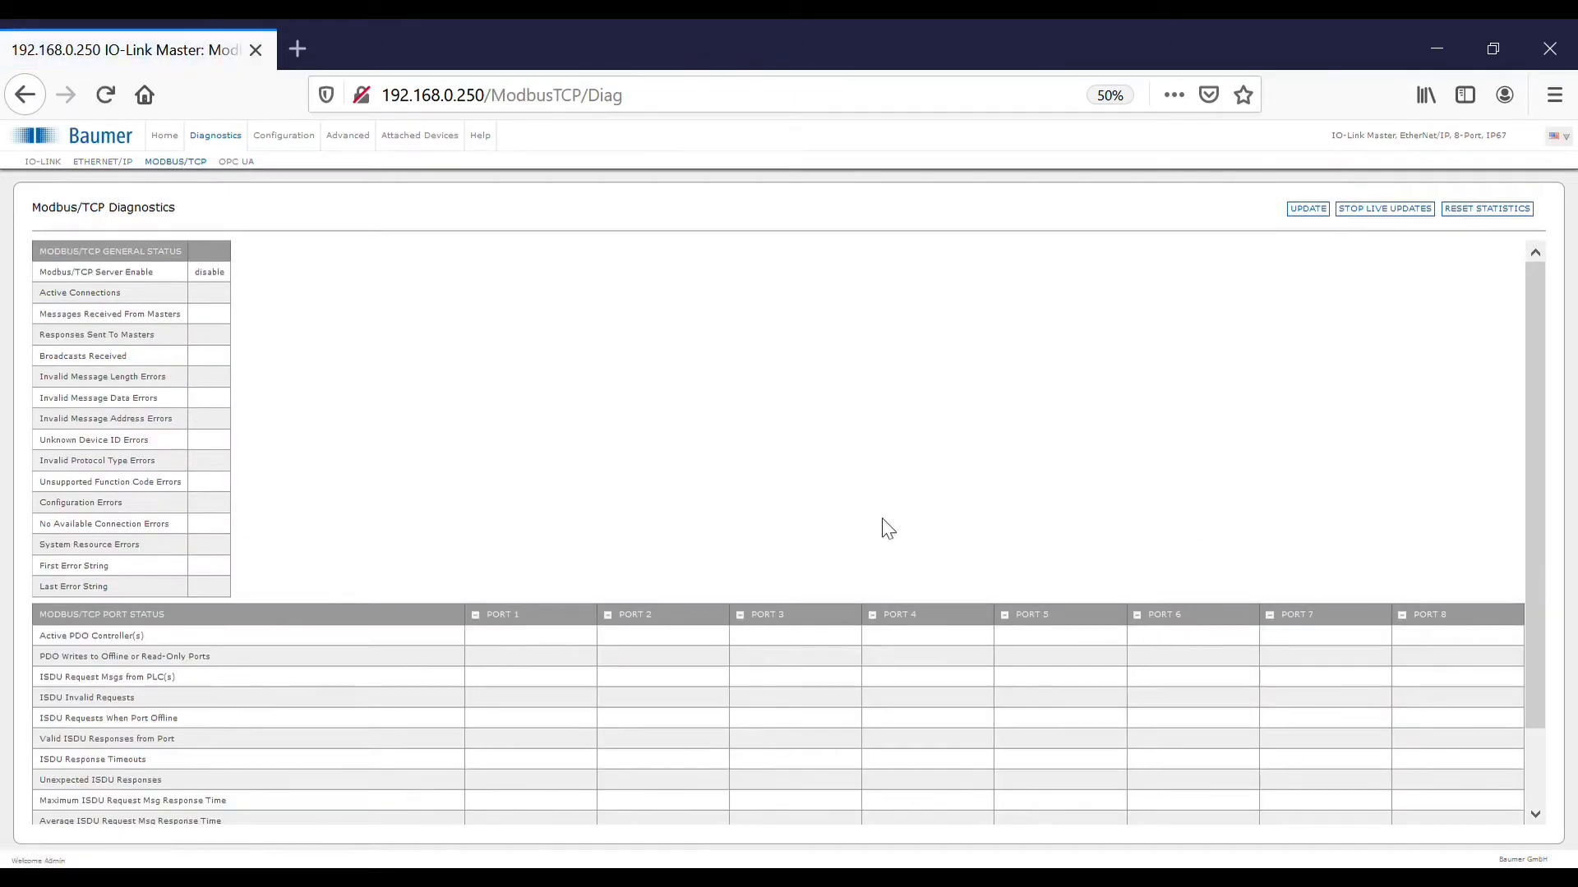
click(248, 166)
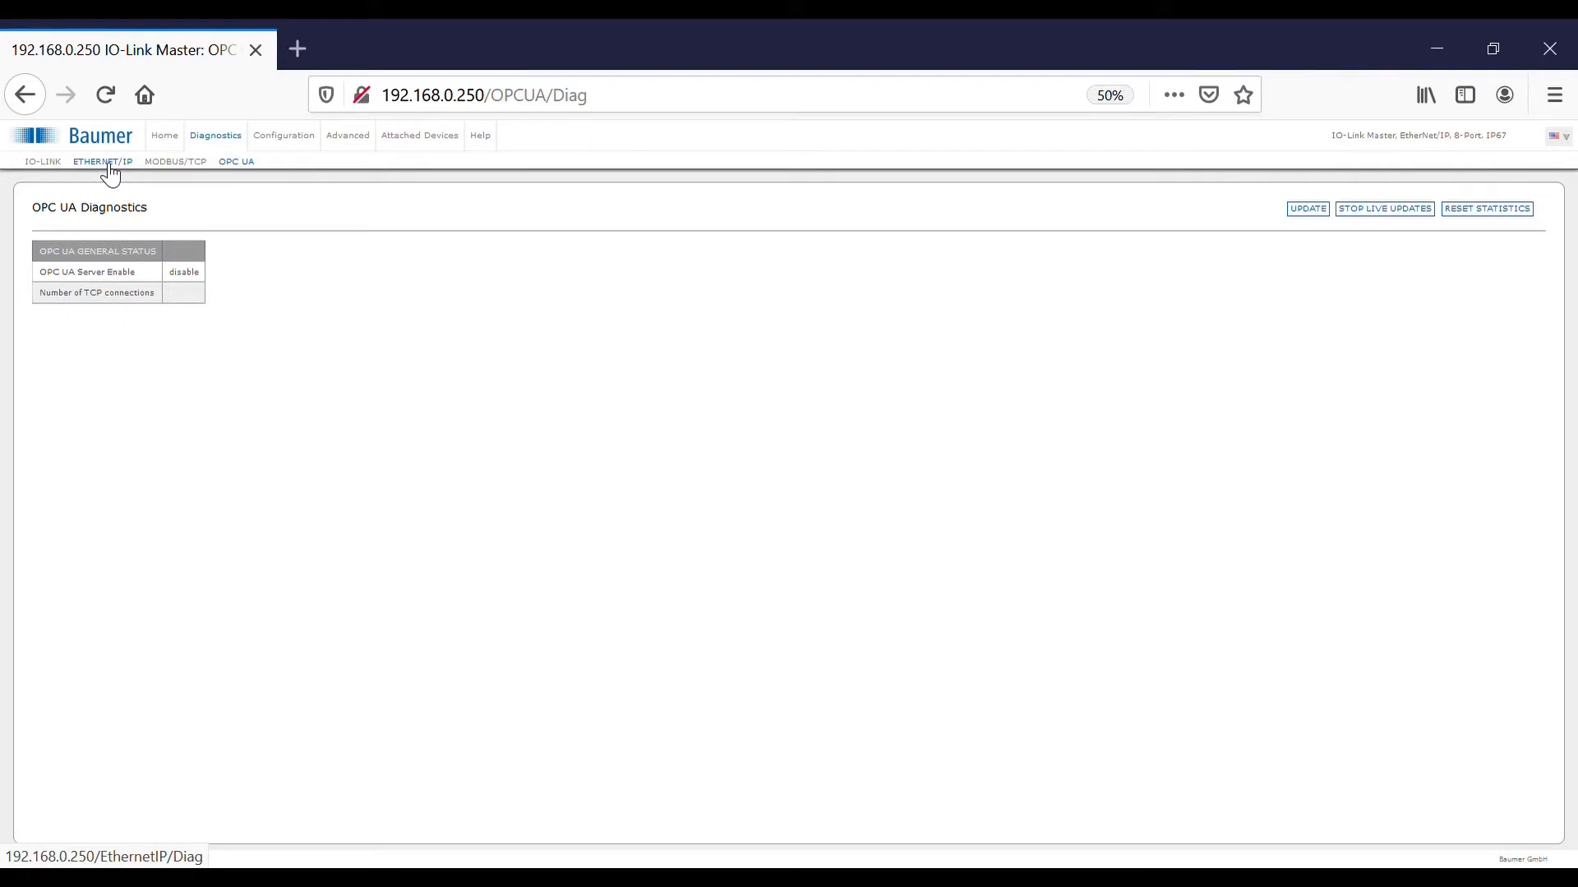
click(48, 168)
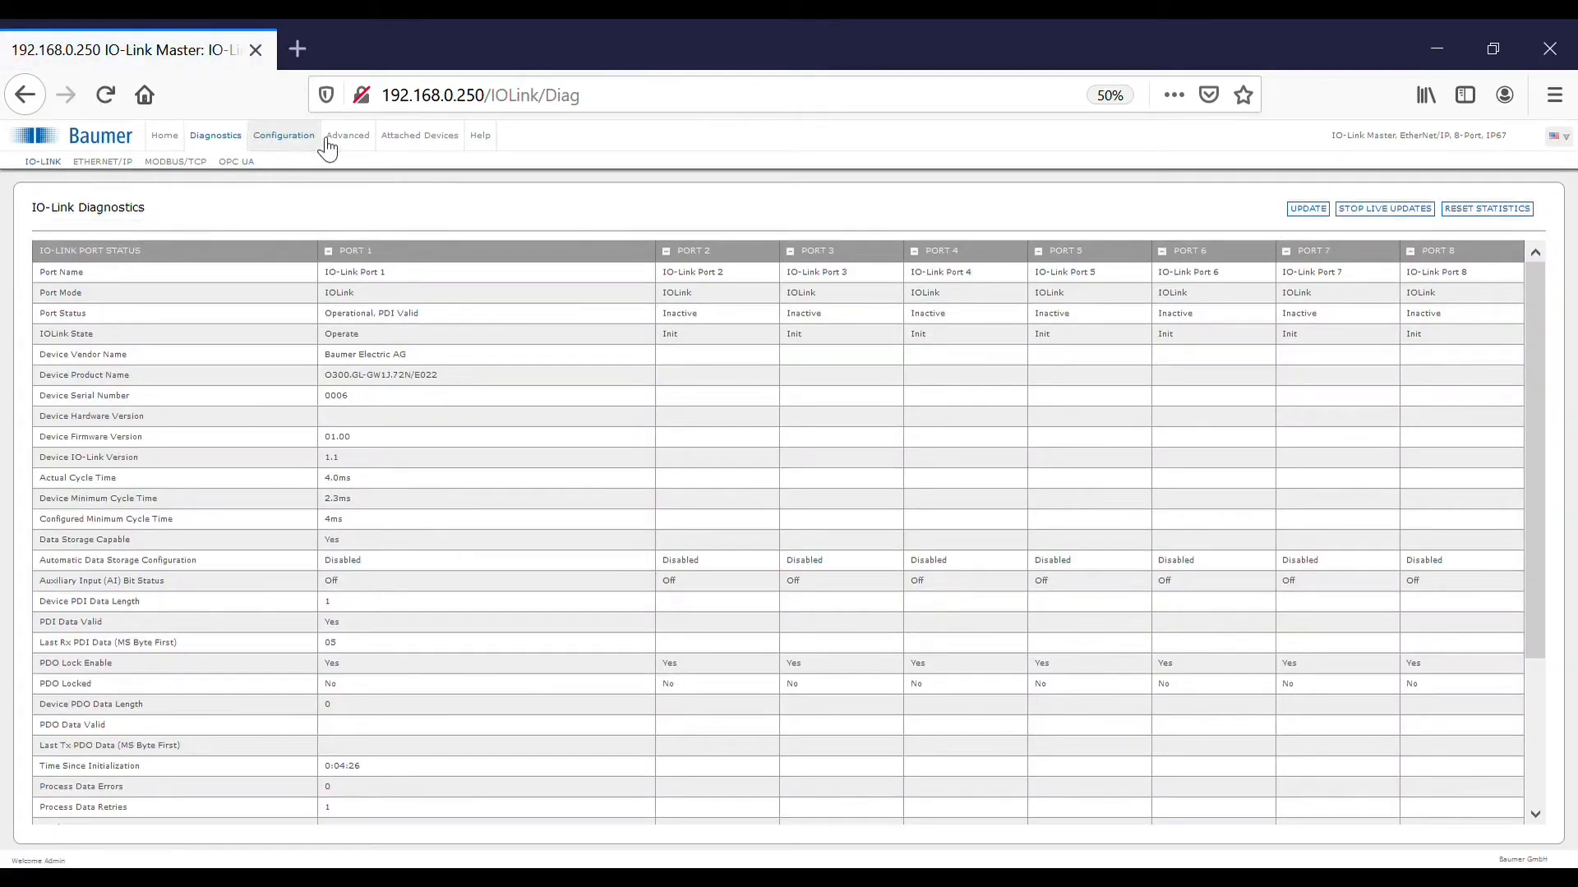
Review the configuration settings for the IO-Link ports and for EtherNet/IP
click(283, 135)
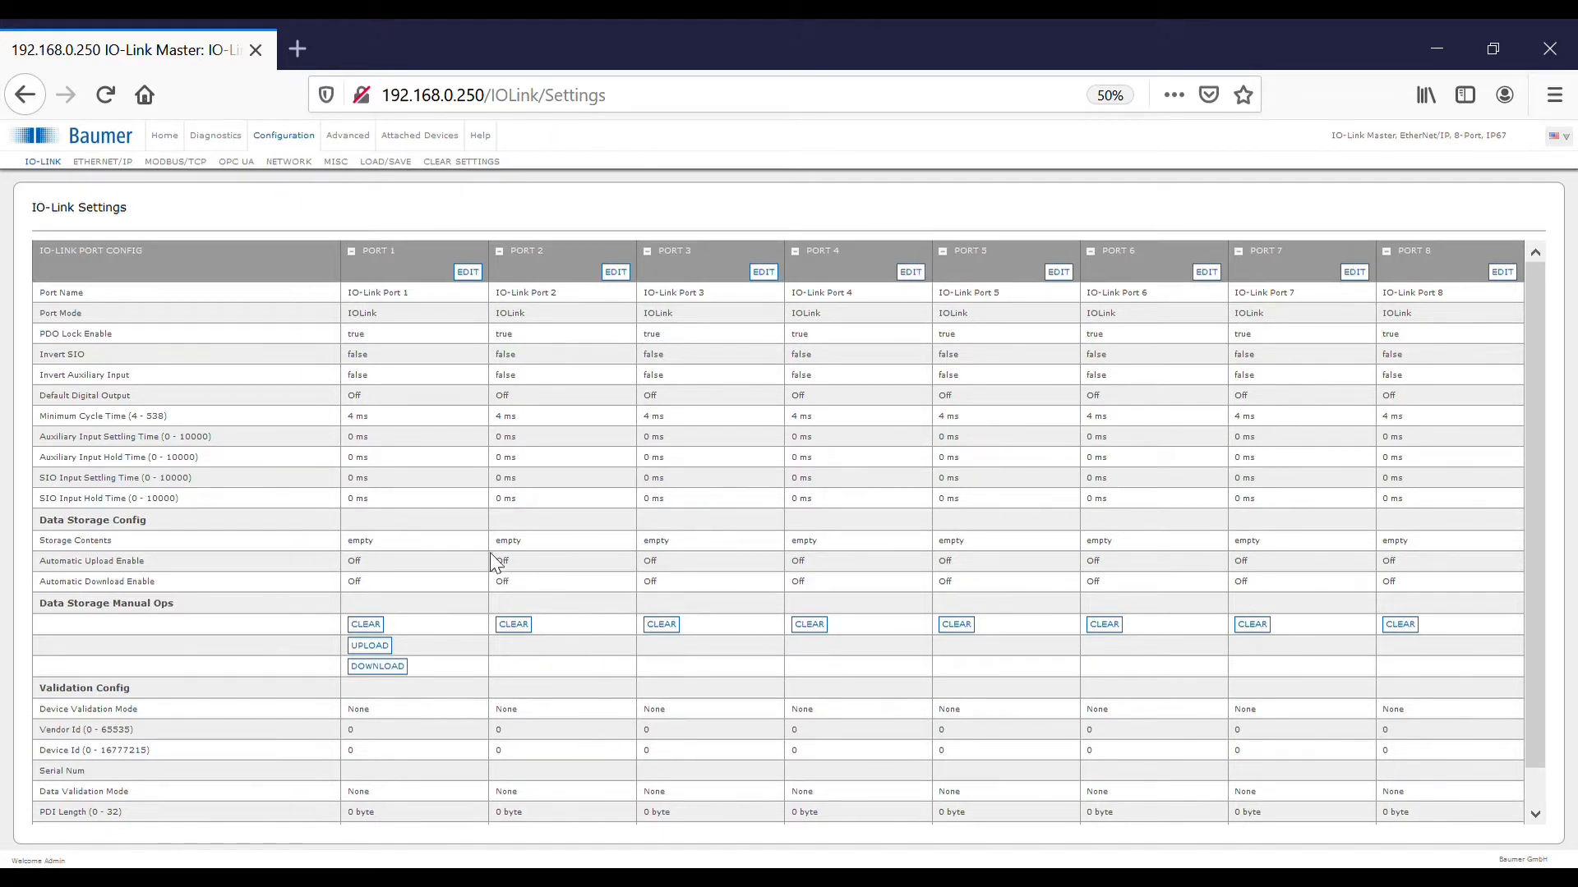
scroll(436, 543, down, 1)
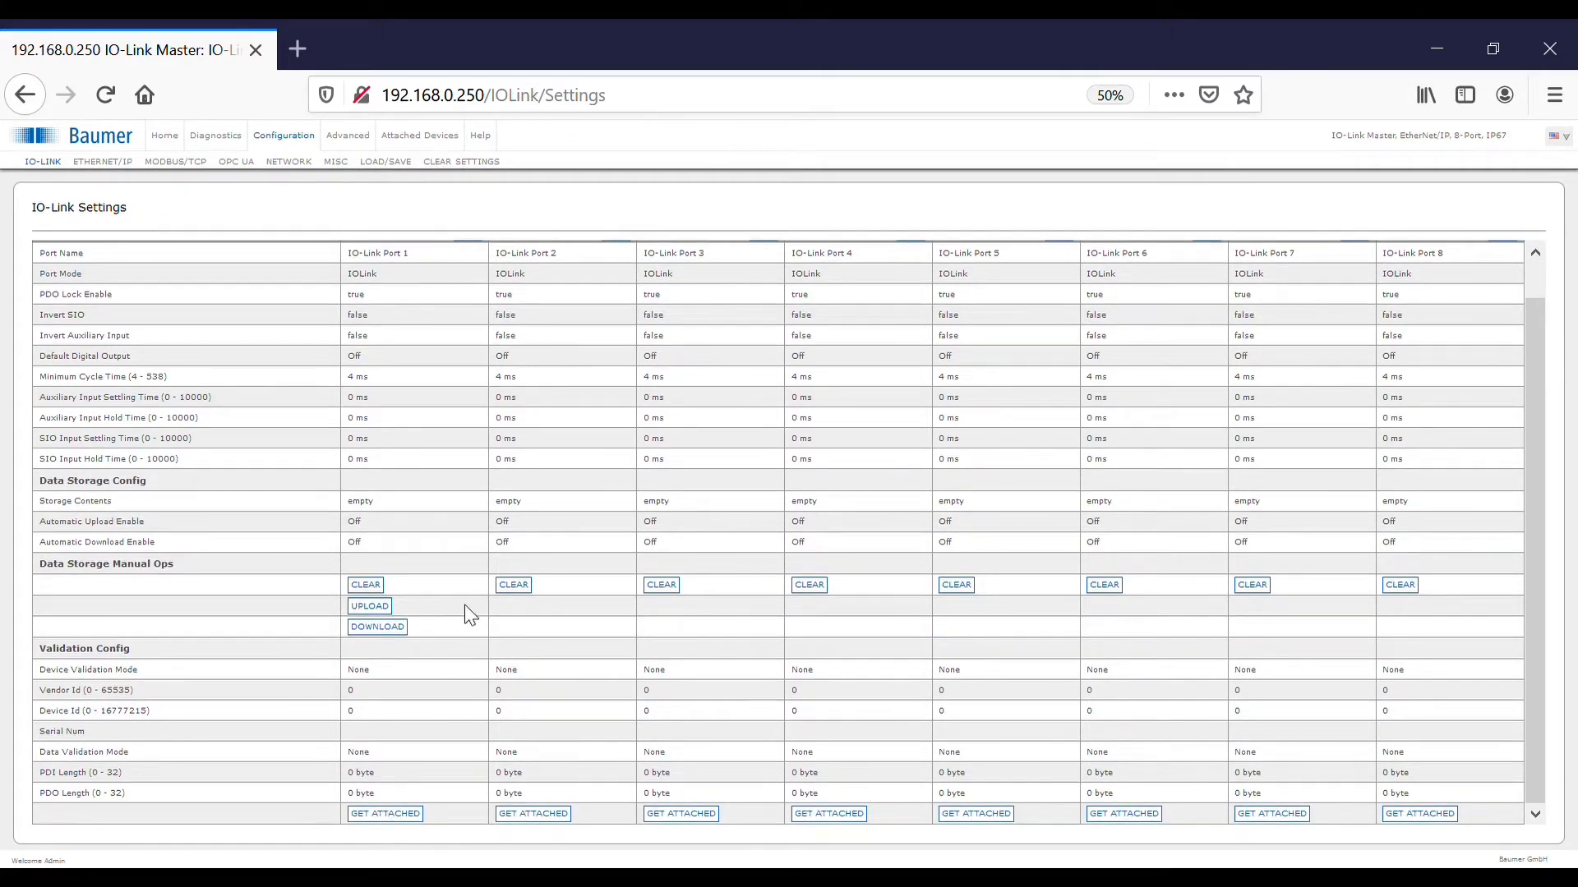
scroll(465, 609, up, 1)
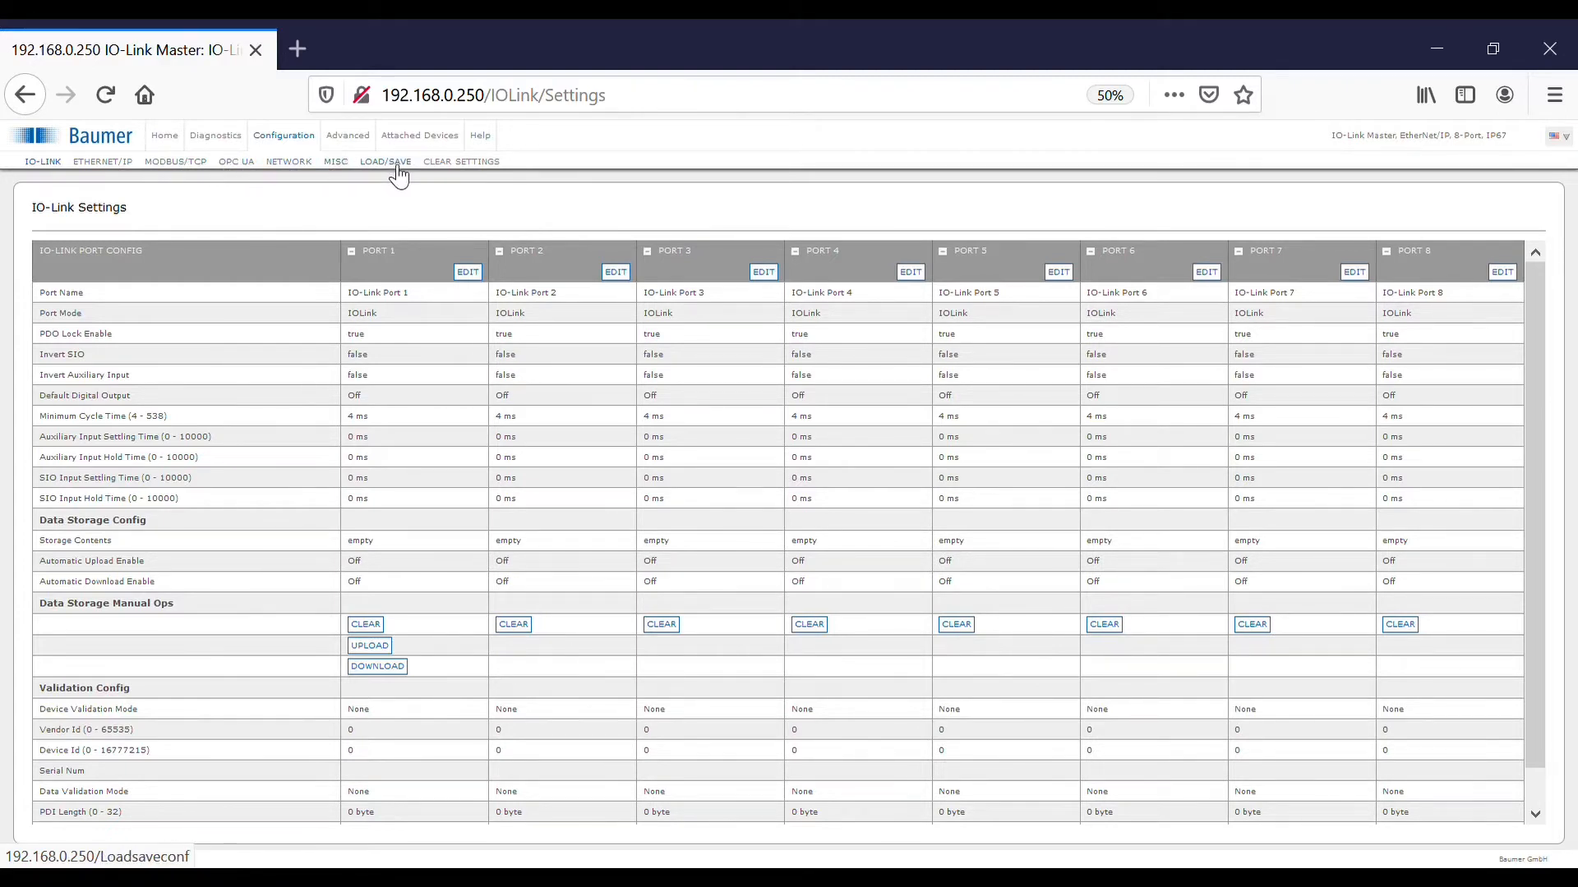
click(107, 164)
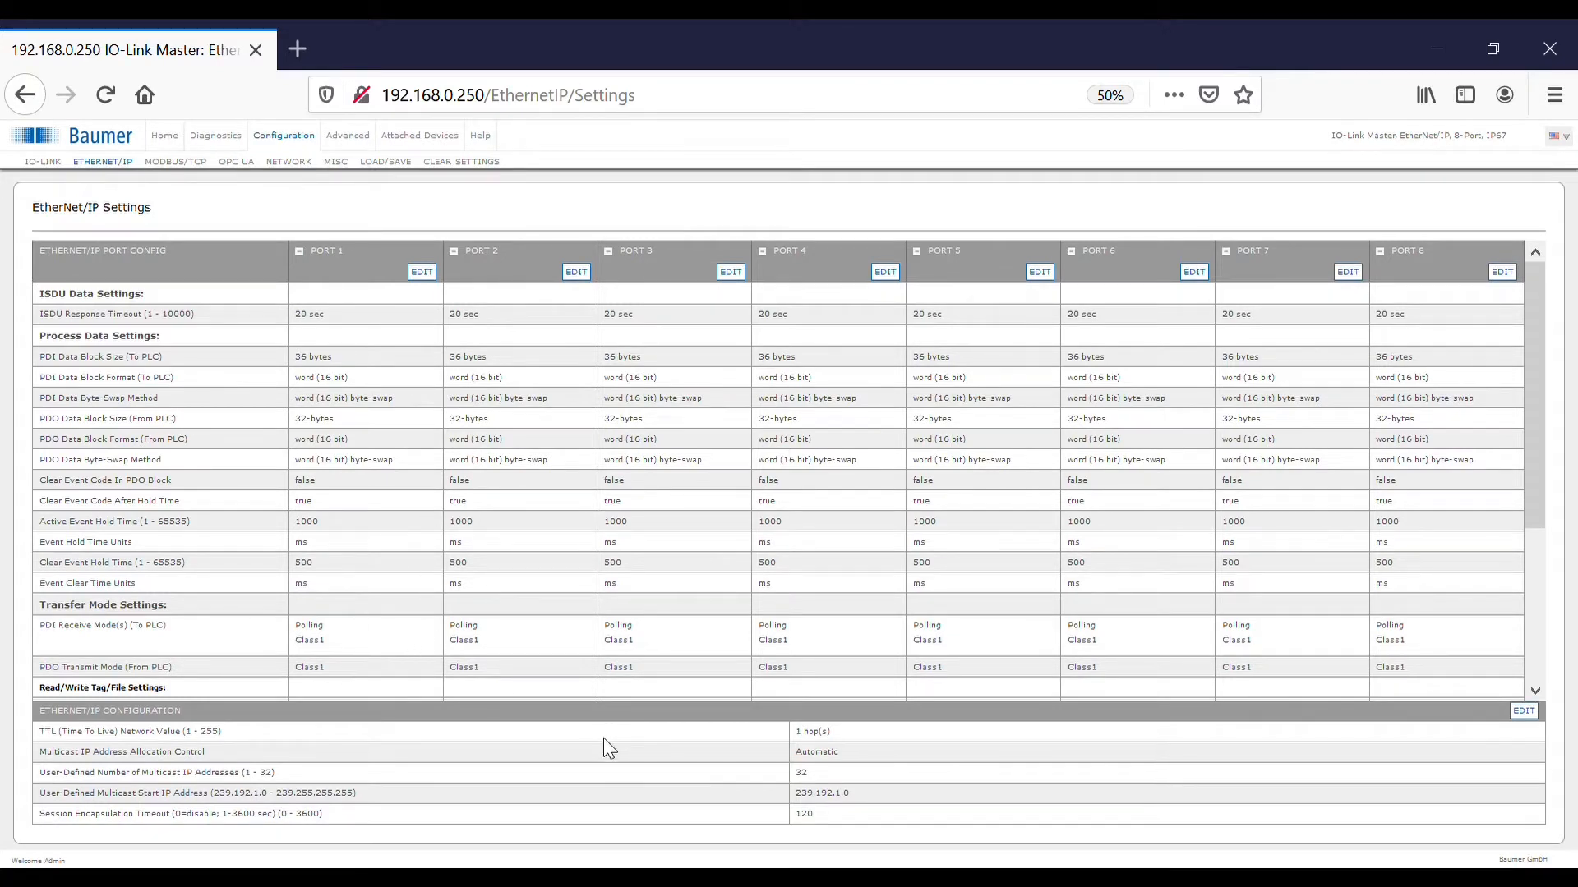
click(352, 138)
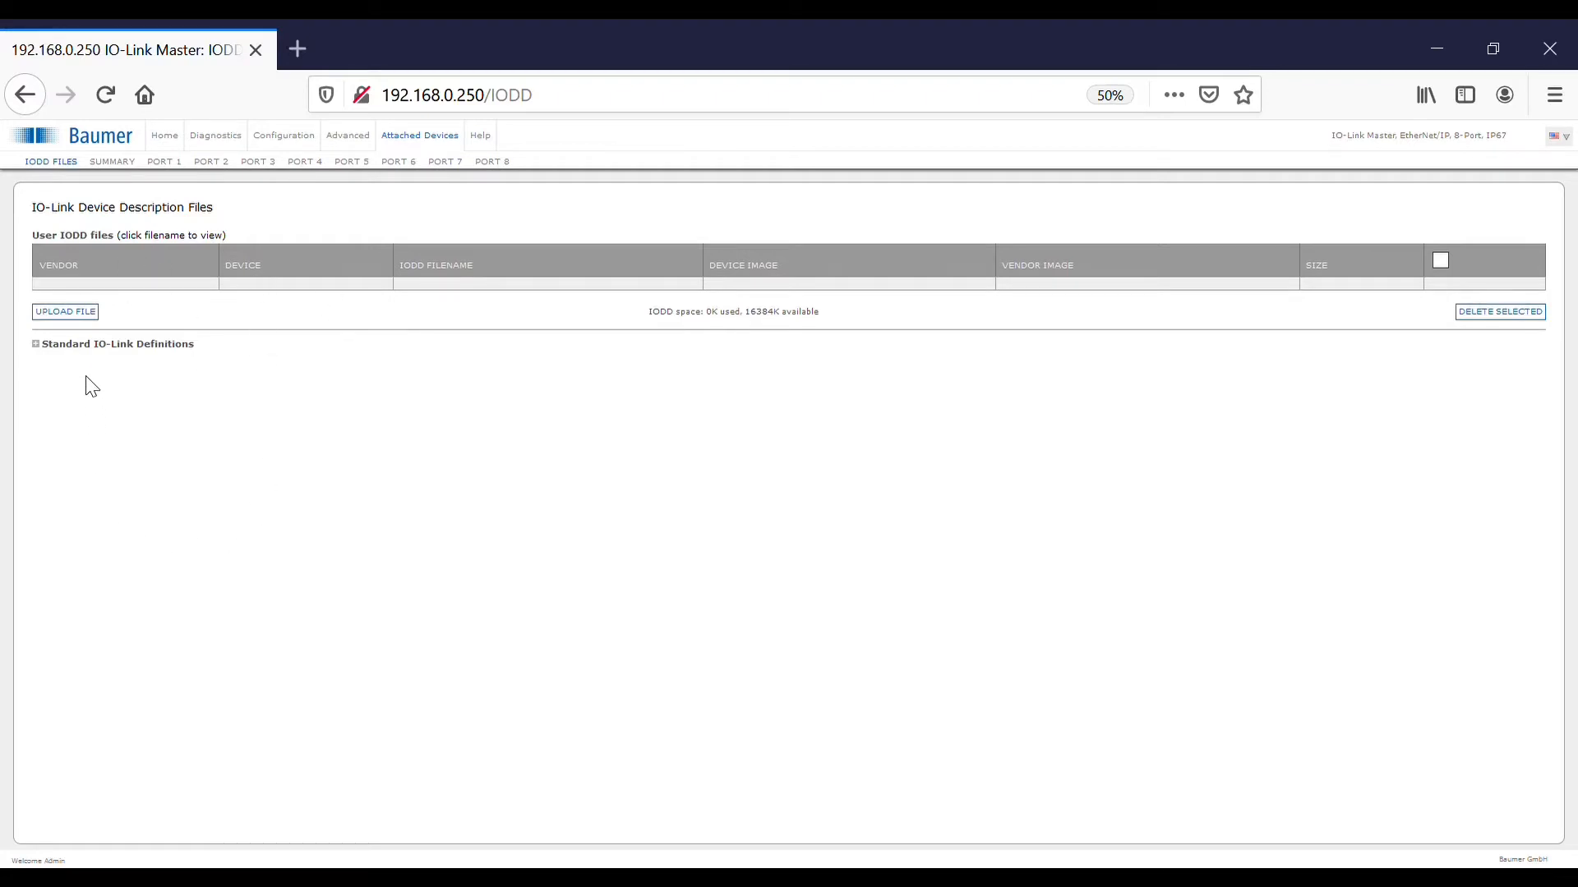
click(88, 320)
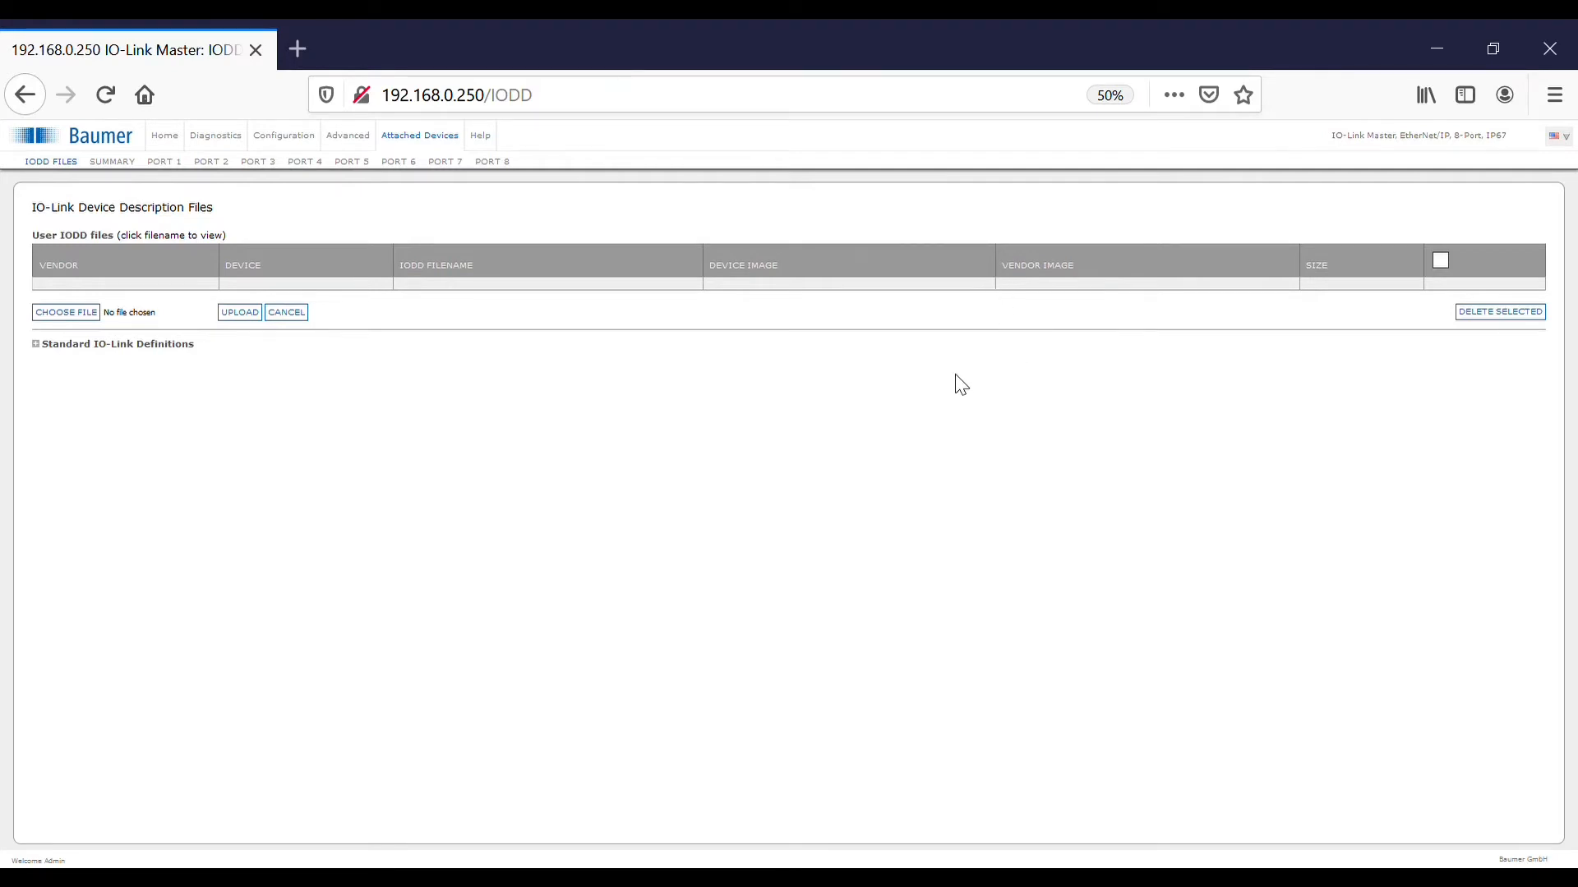
click(778, 631)
click(242, 316)
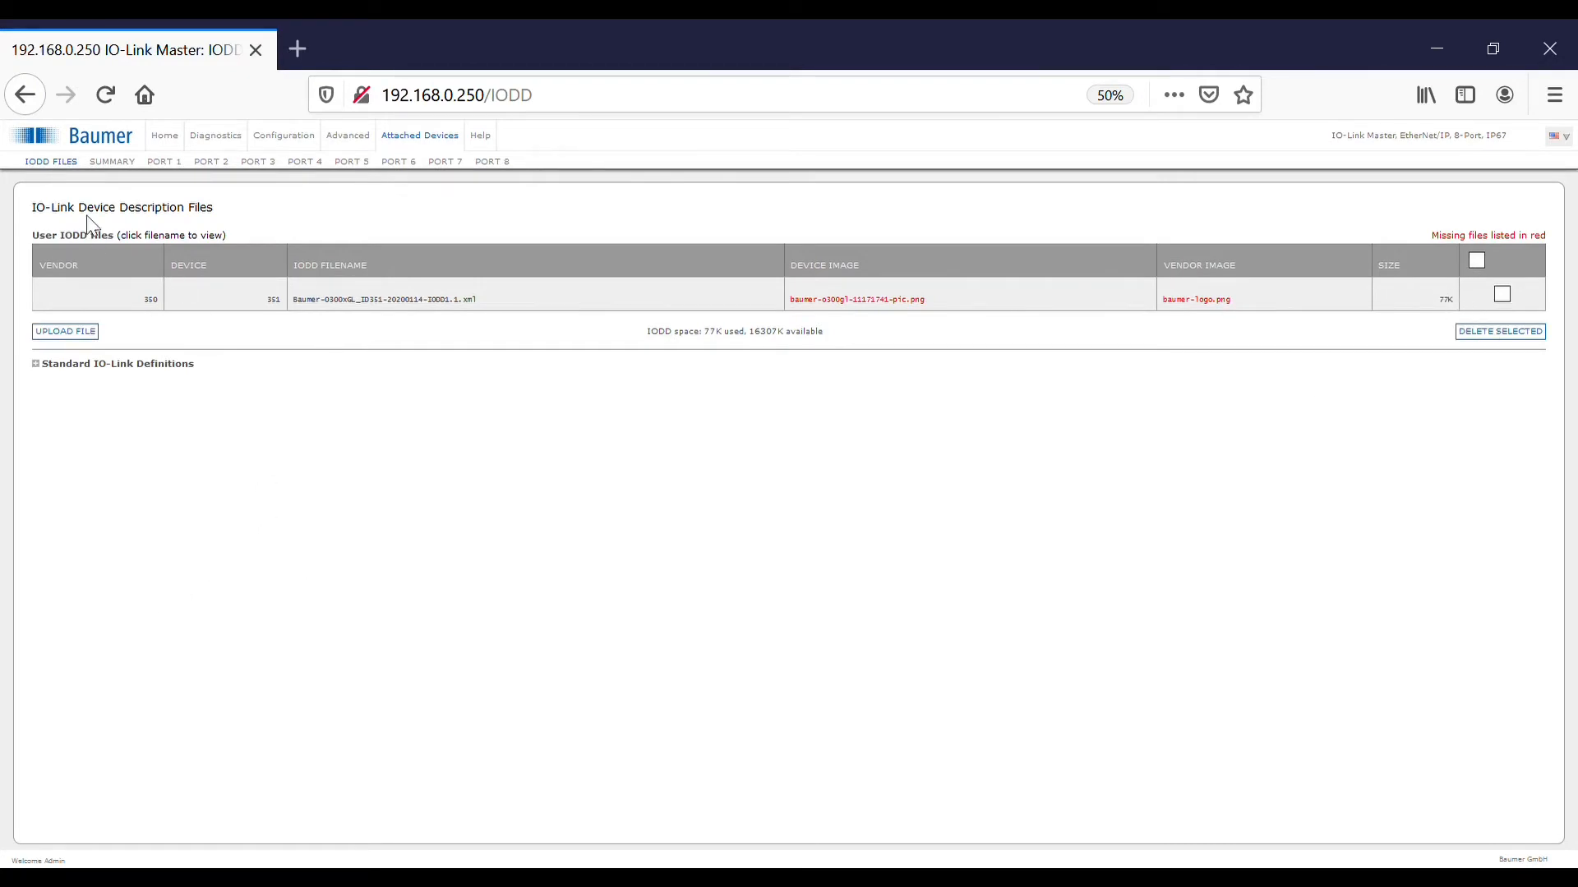
Examine the parameters of the device attached to Port 1, from Identification down to the Device Access Locks
click(169, 163)
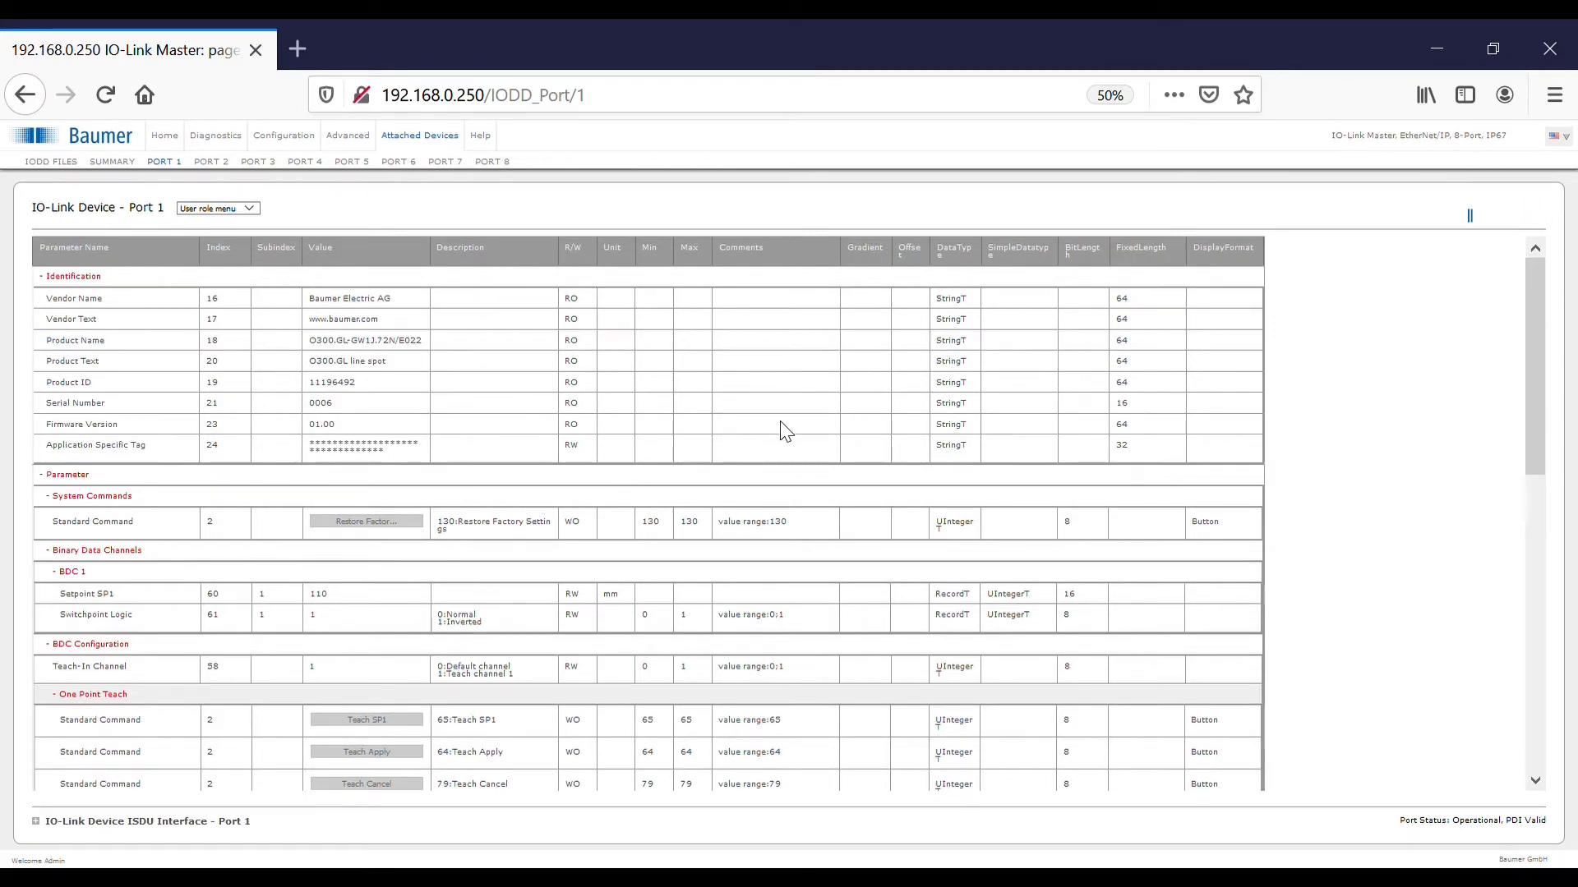
scroll(781, 426, down, 1)
scroll(756, 429, up, 1)
scroll(489, 554, down, 2)
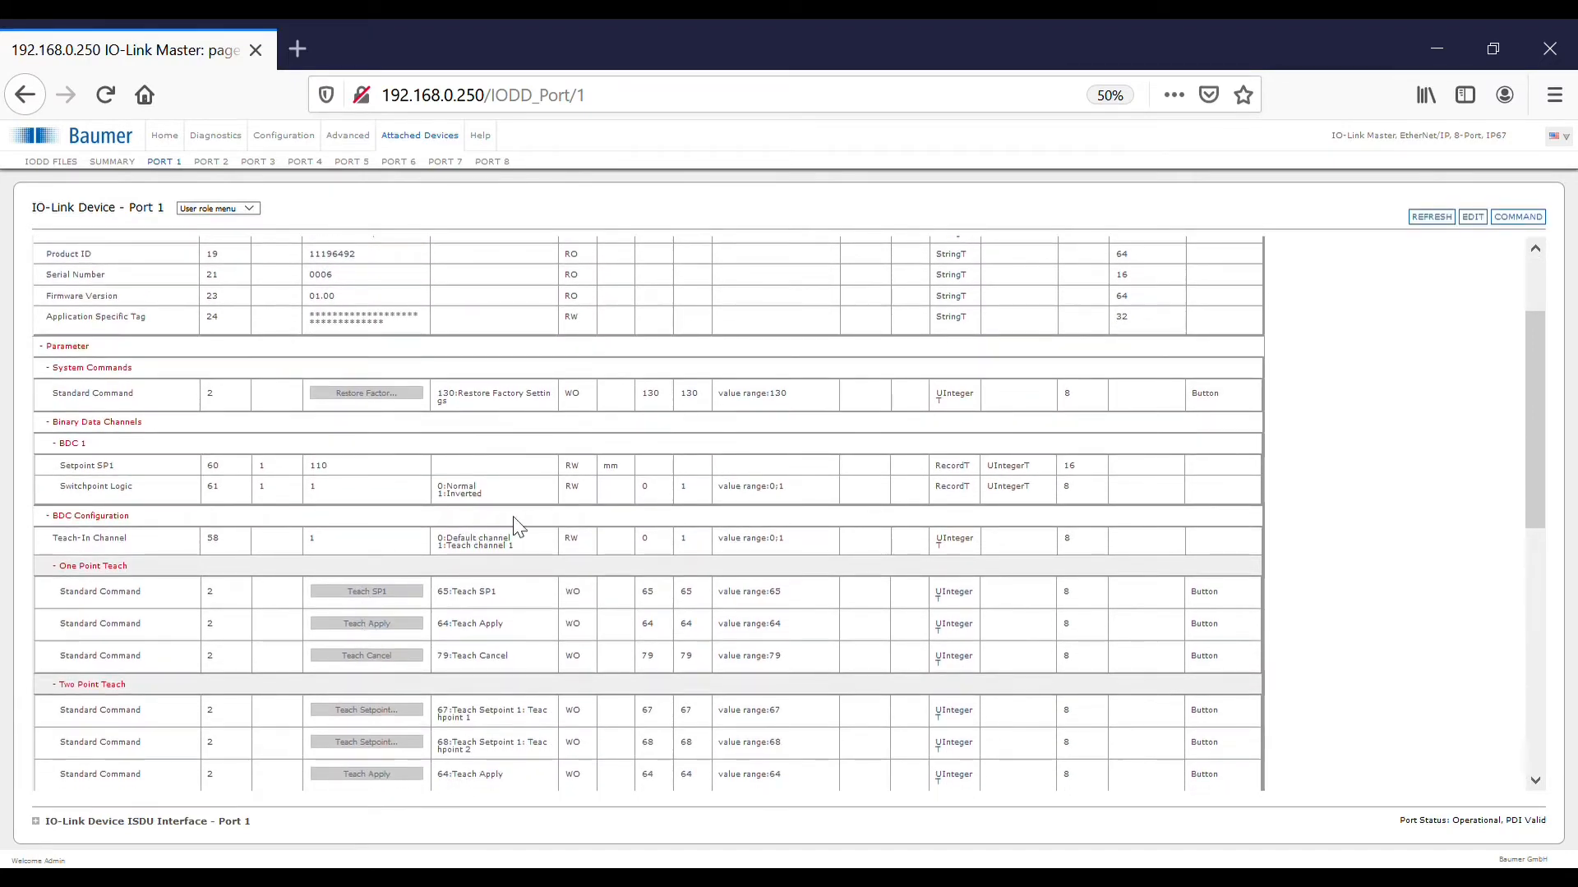
scroll(538, 522, down, 7)
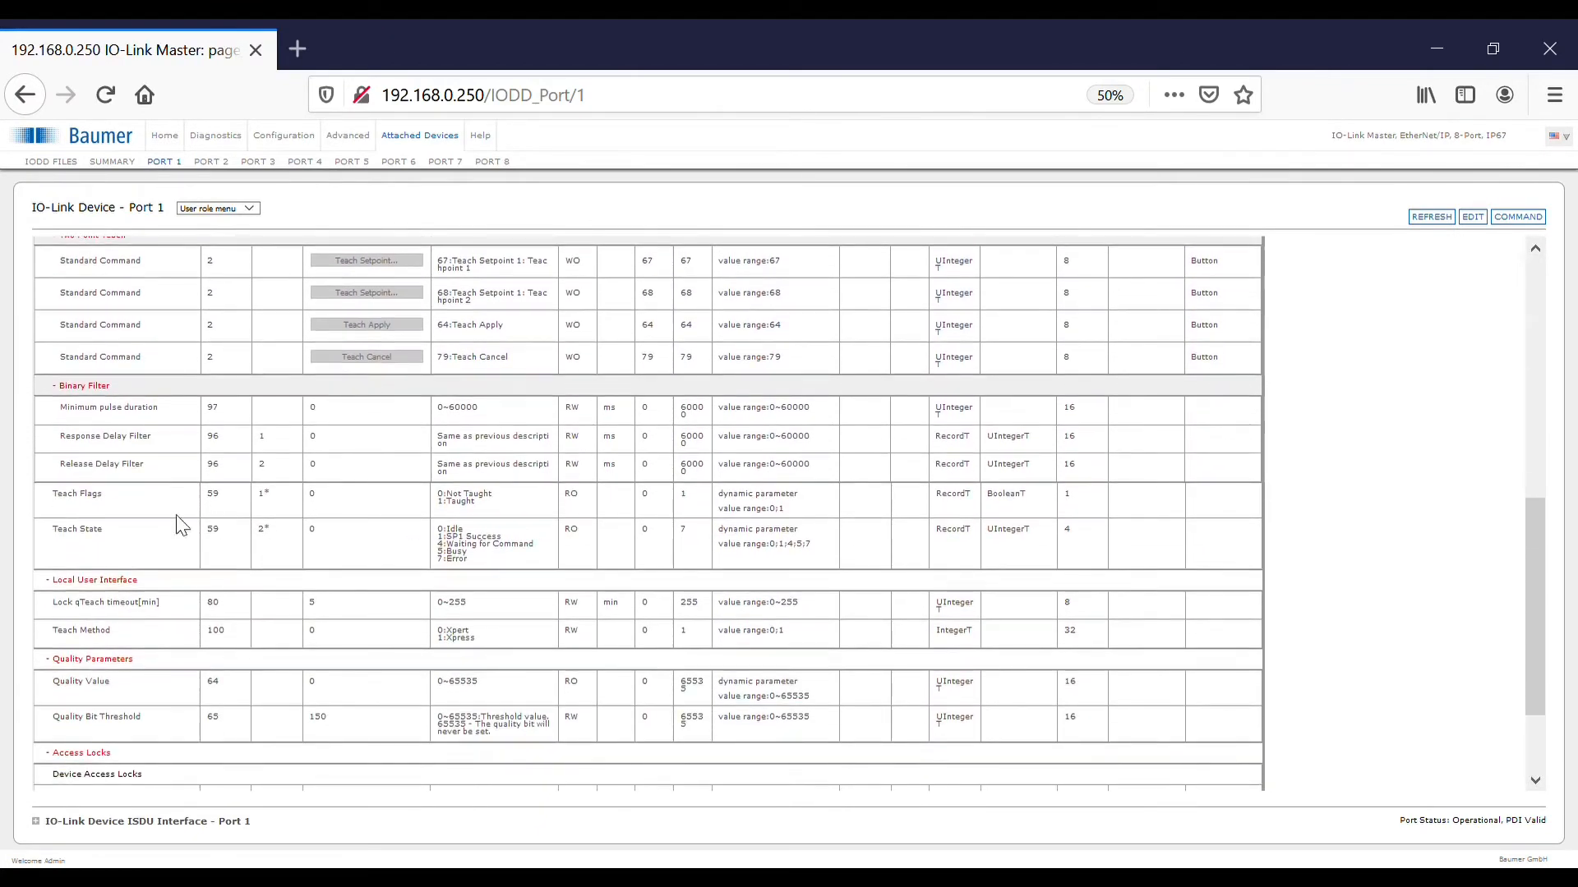
scroll(479, 499, down, 2)
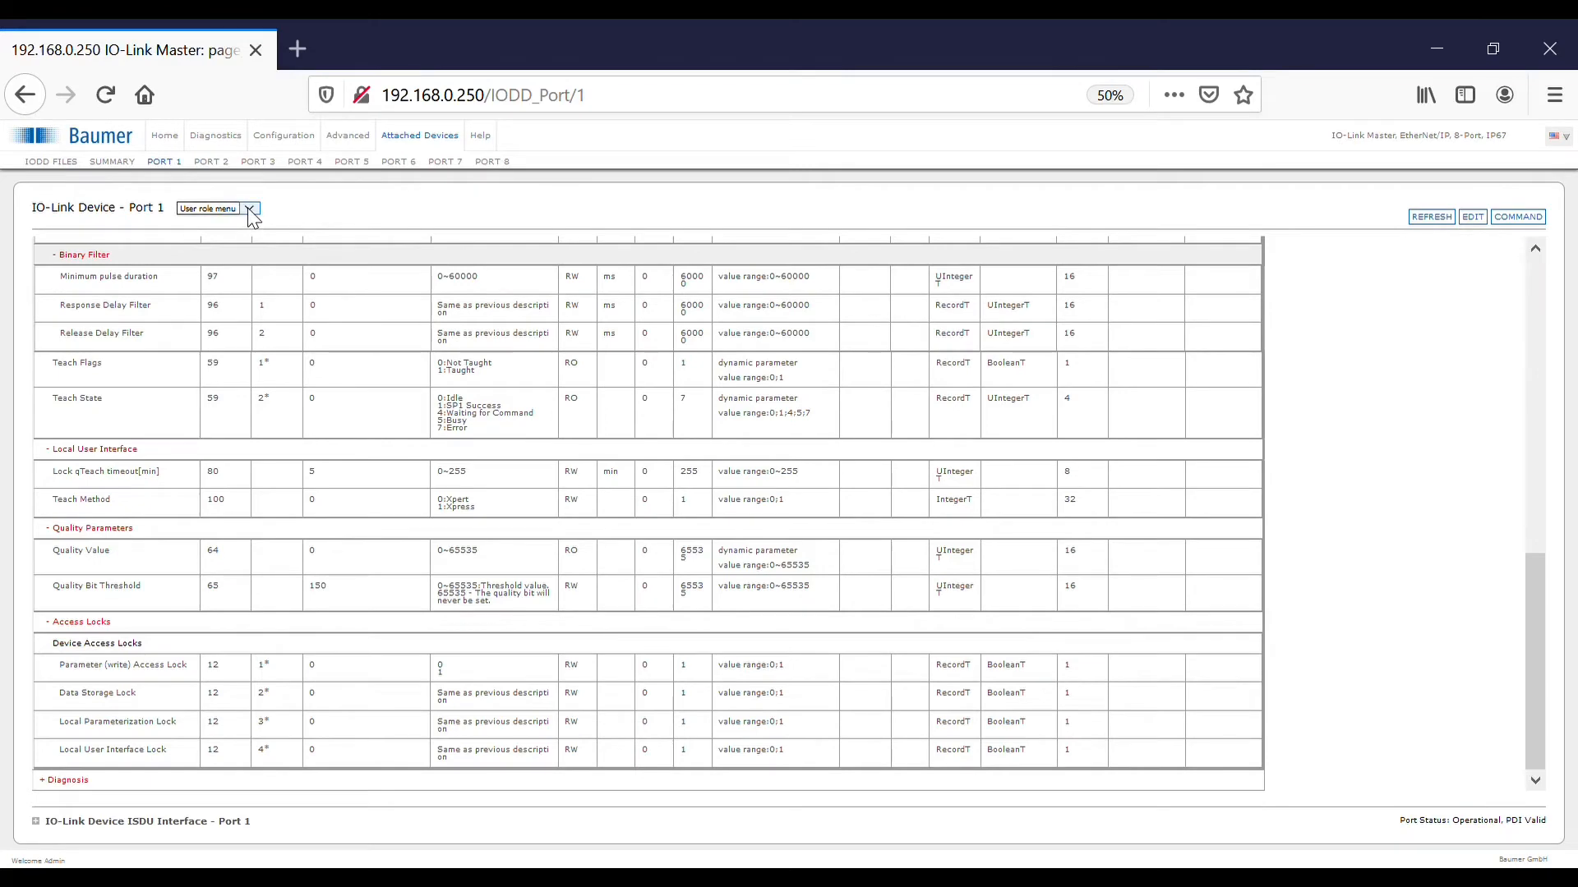
Show the process data of the Port 1 device and expand its ISDU interface
click(239, 235)
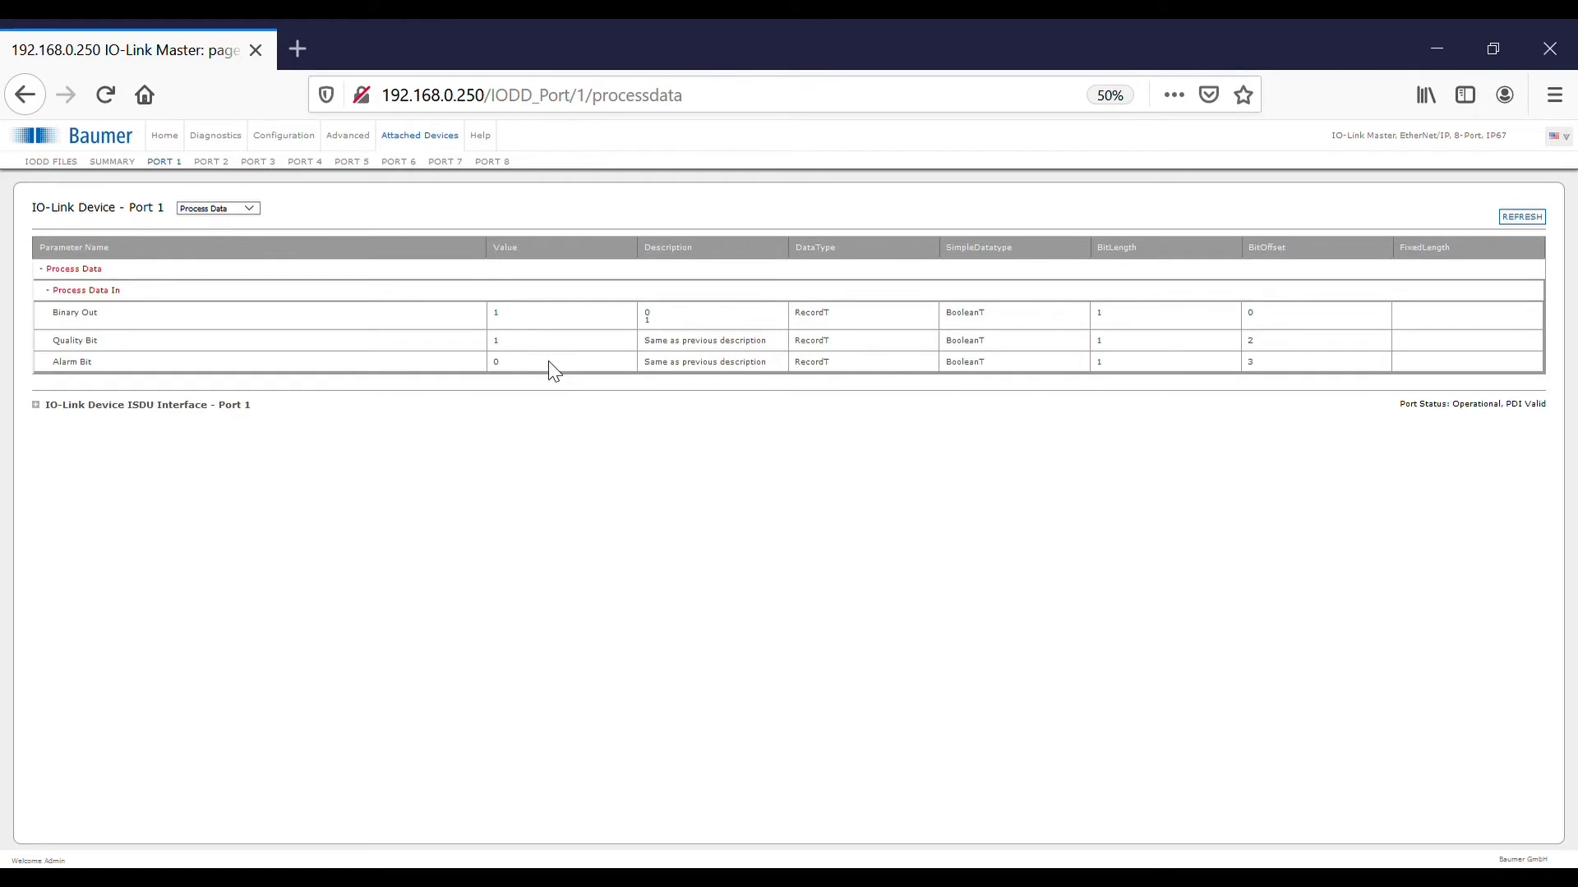
click(43, 411)
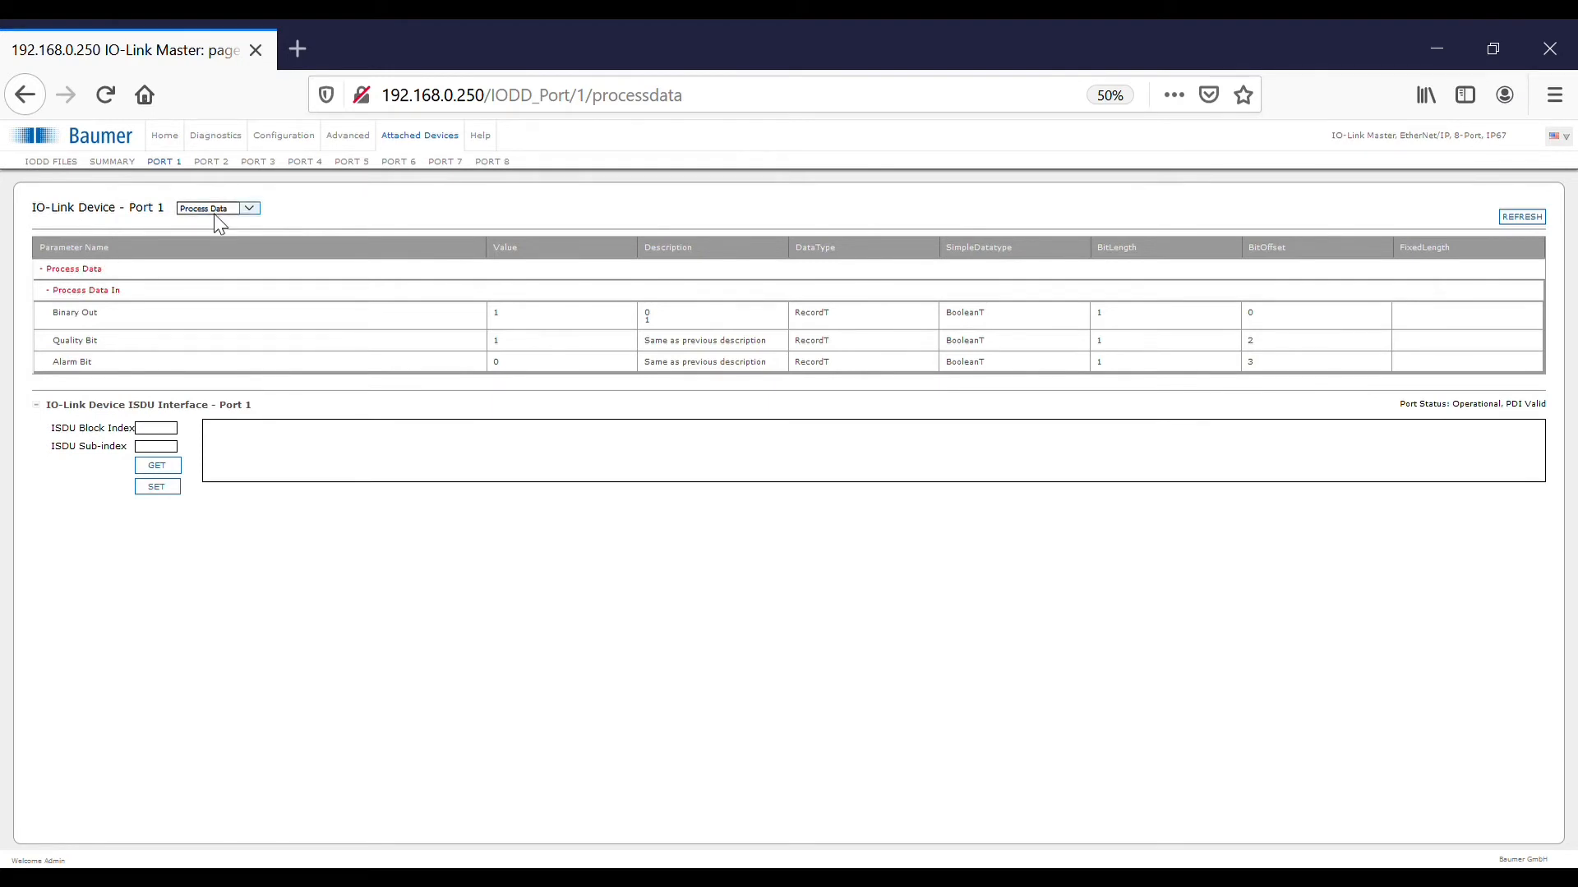
Return Port 1 to the User role menu view and look through its parameter list to the end
click(247, 225)
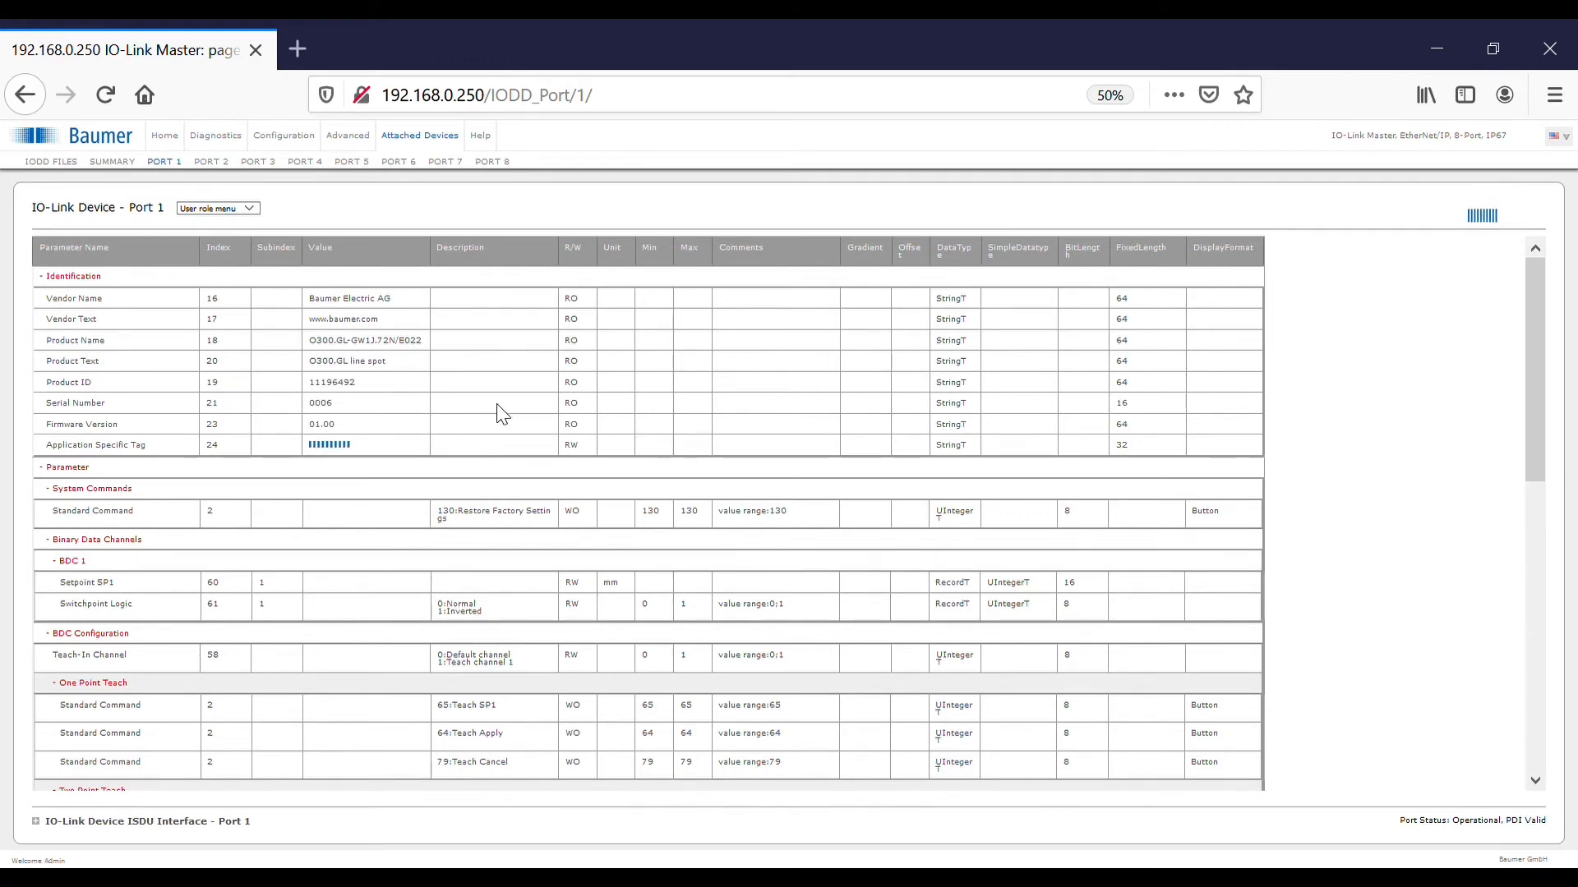
scroll(455, 436, down, 3)
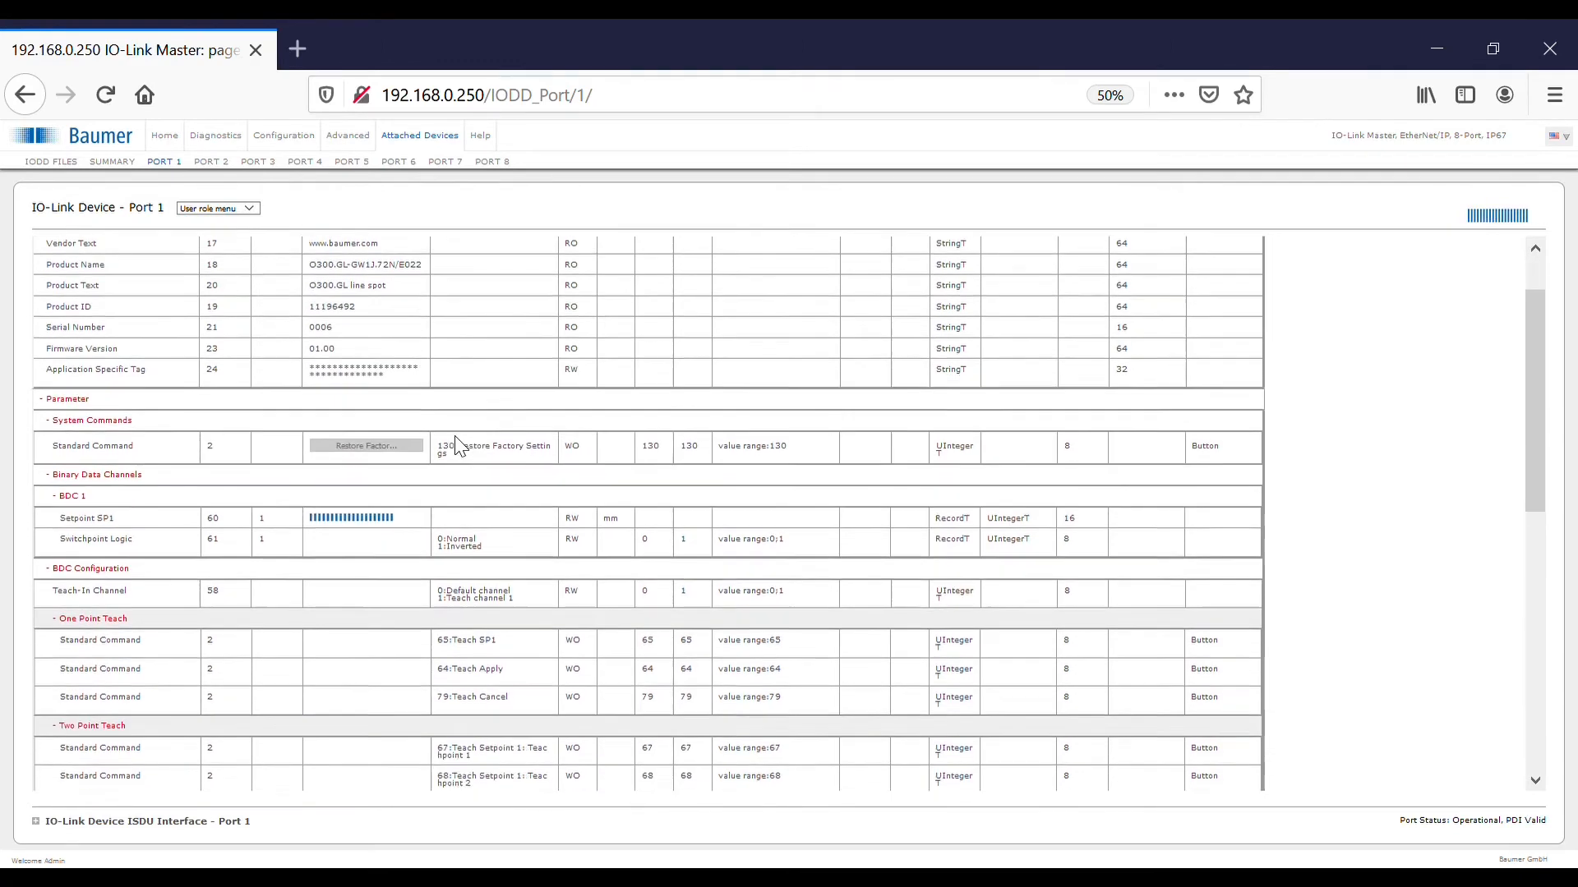
scroll(456, 436, down, 6)
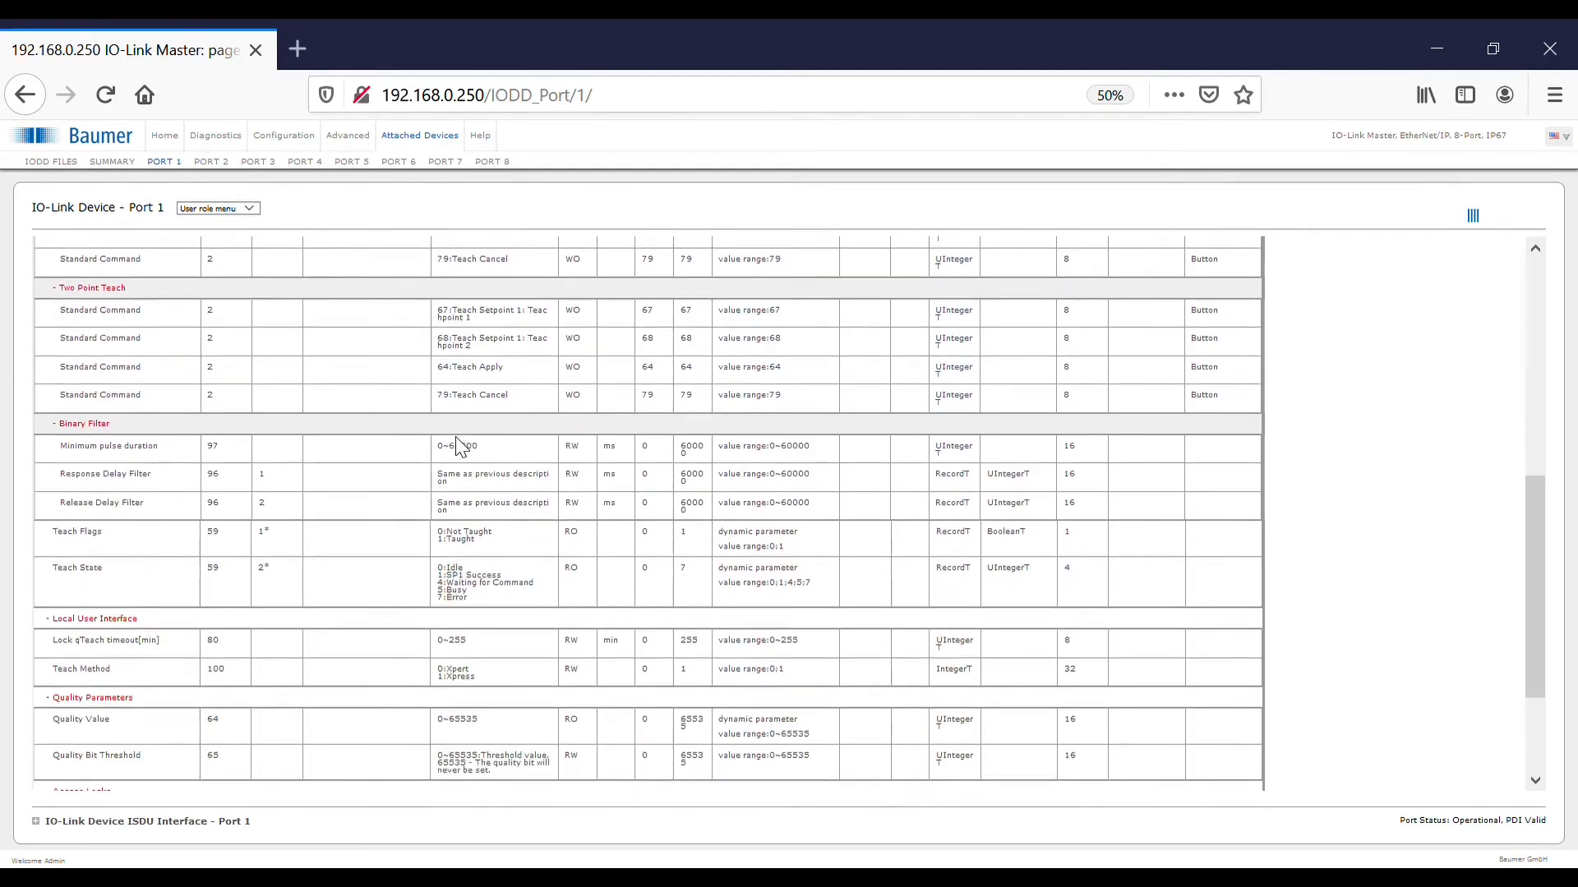
scroll(456, 437, down, 3)
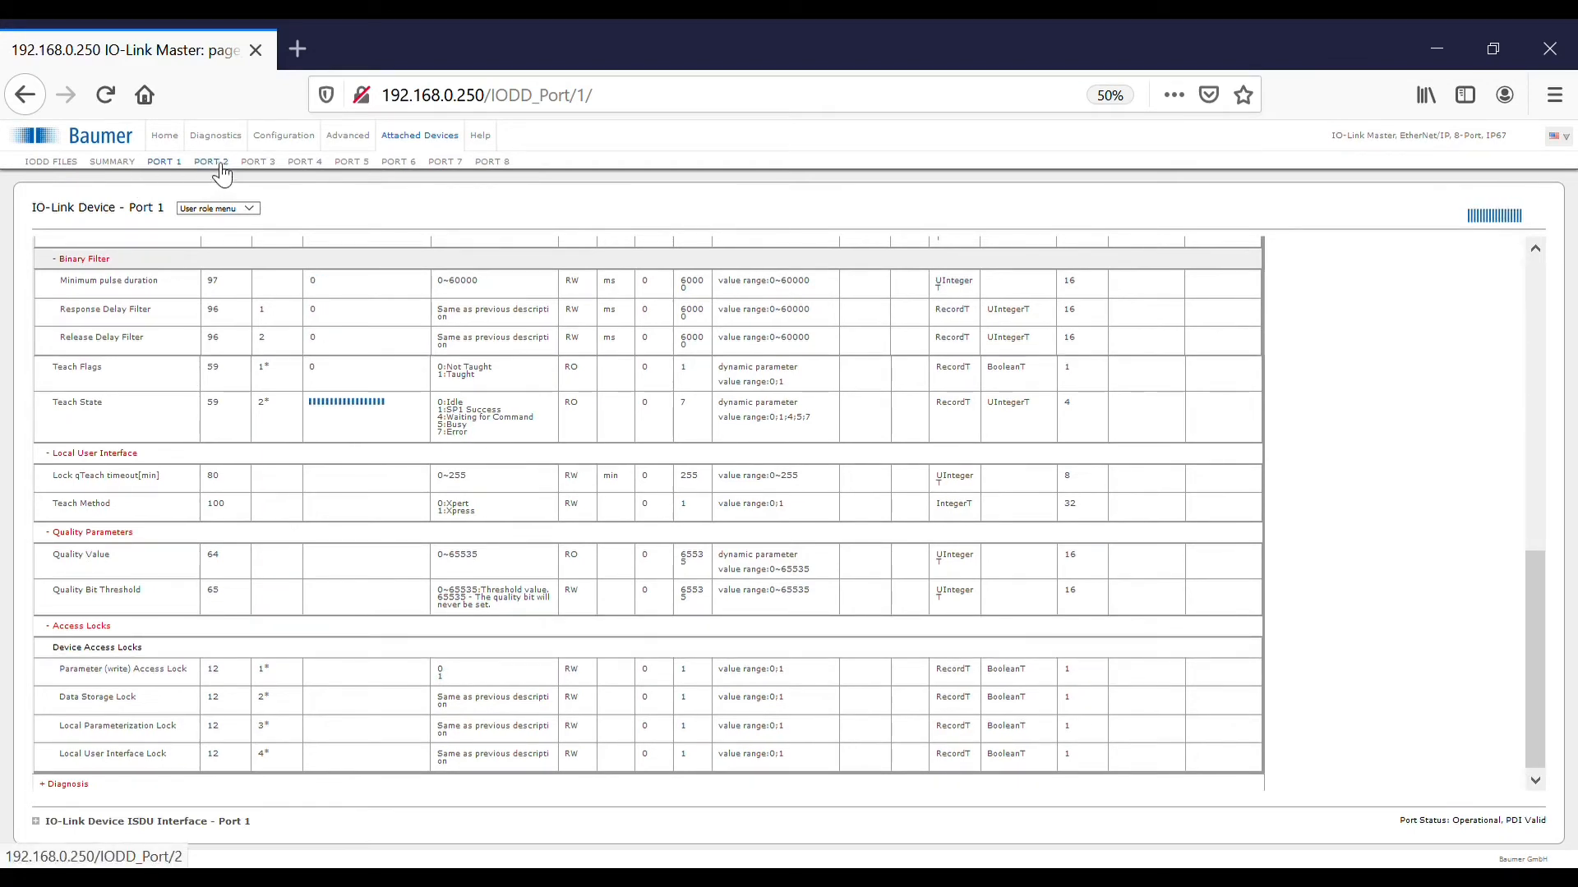
Check the attached device page of Port 2, dismiss its notice, and view the device configuration summary for all ports
click(221, 166)
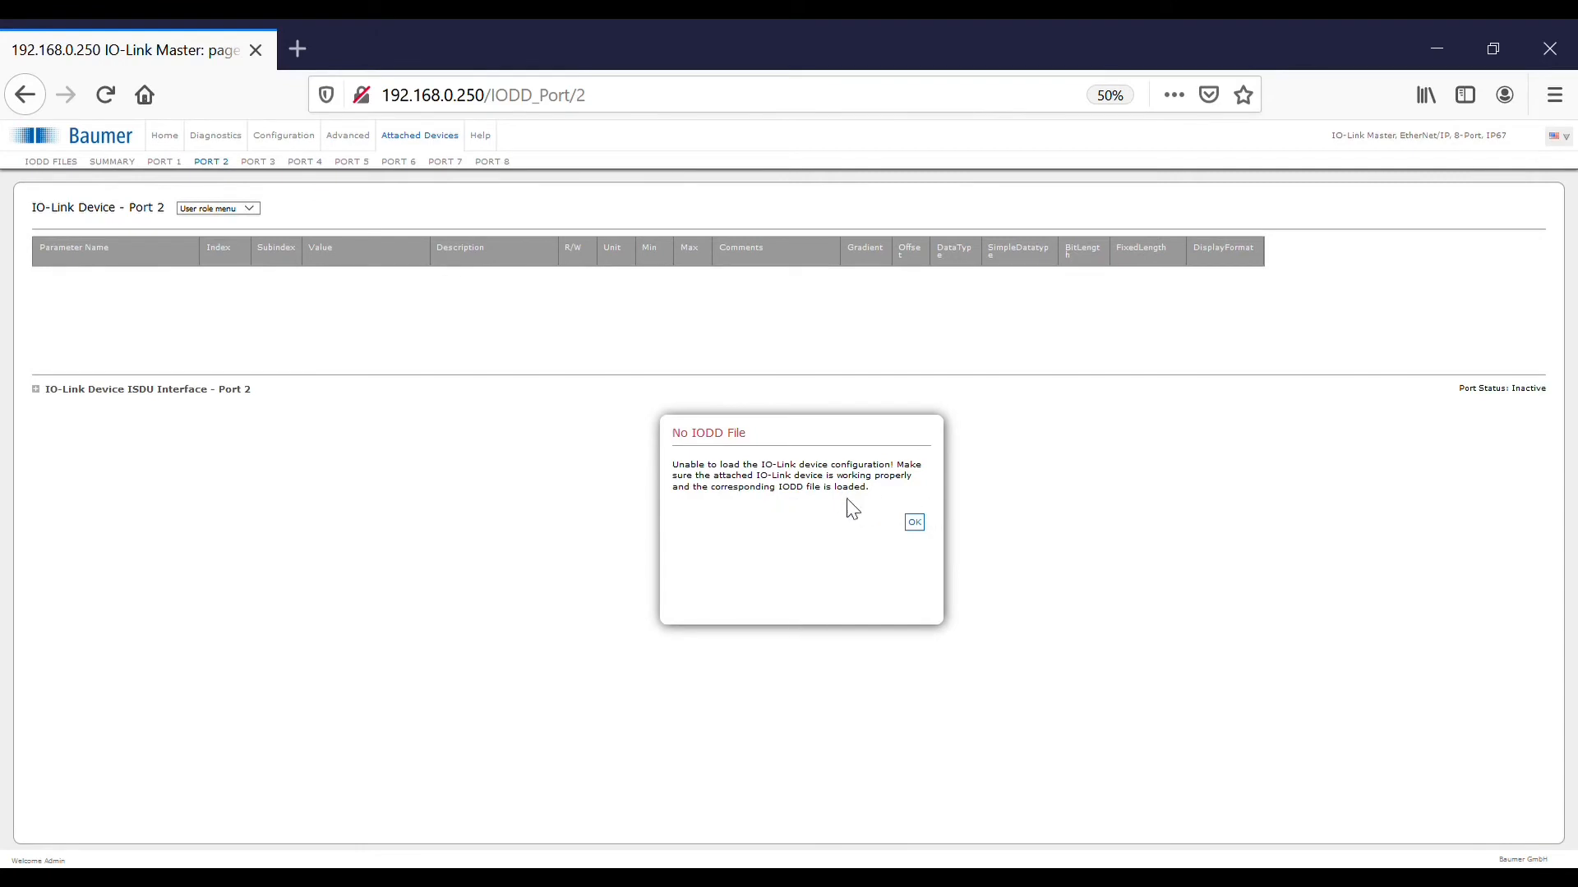
click(915, 524)
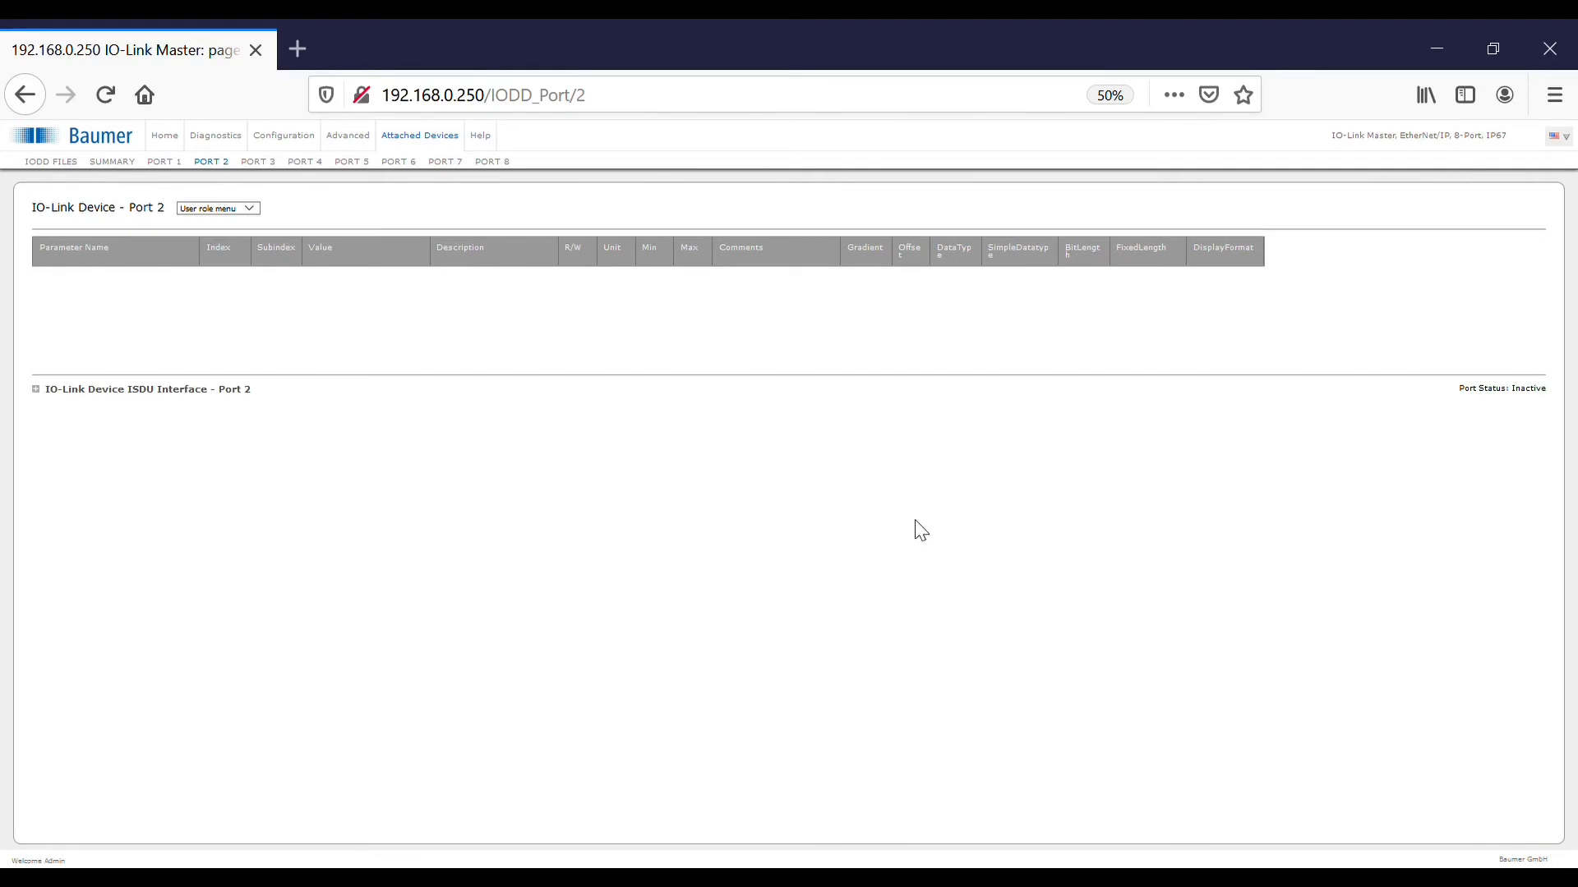
click(113, 164)
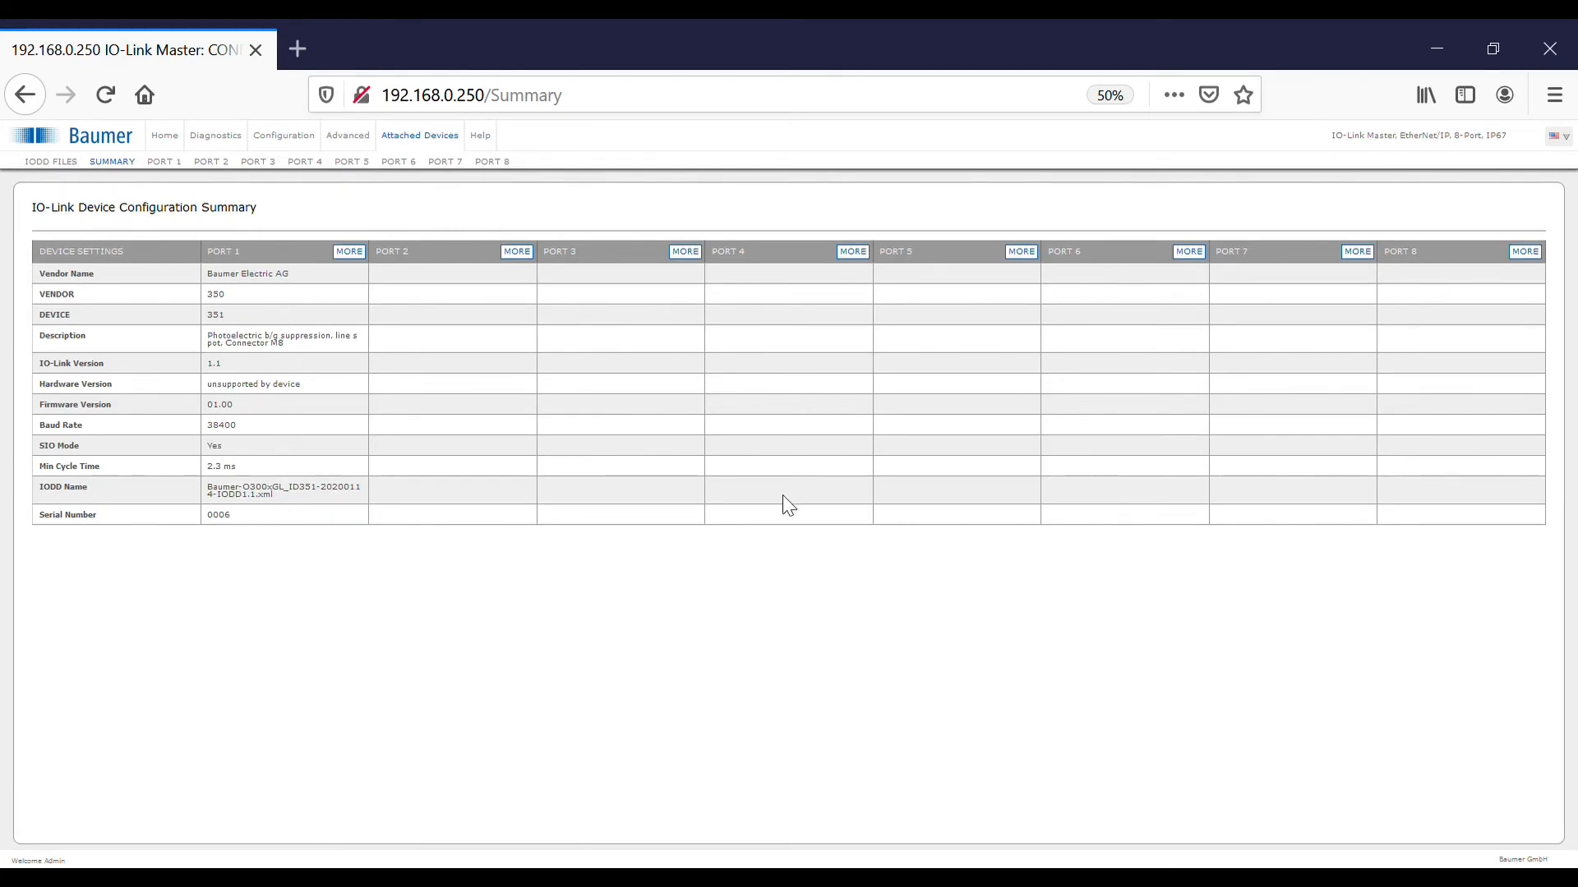
Review the advanced software versions and the account password settings, and return to the home page
click(360, 146)
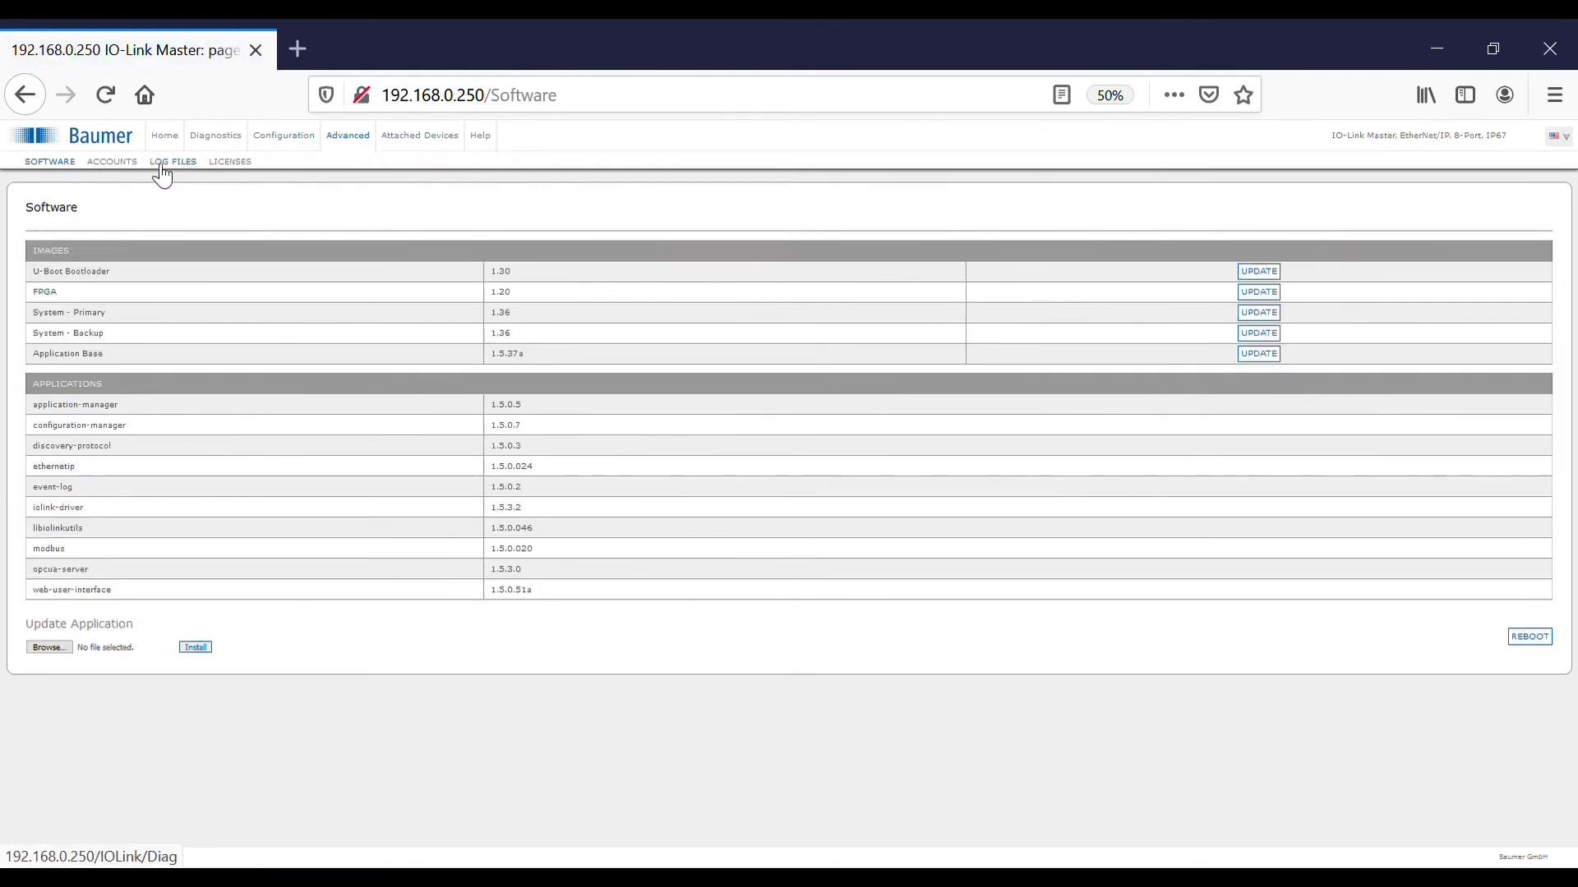
click(120, 168)
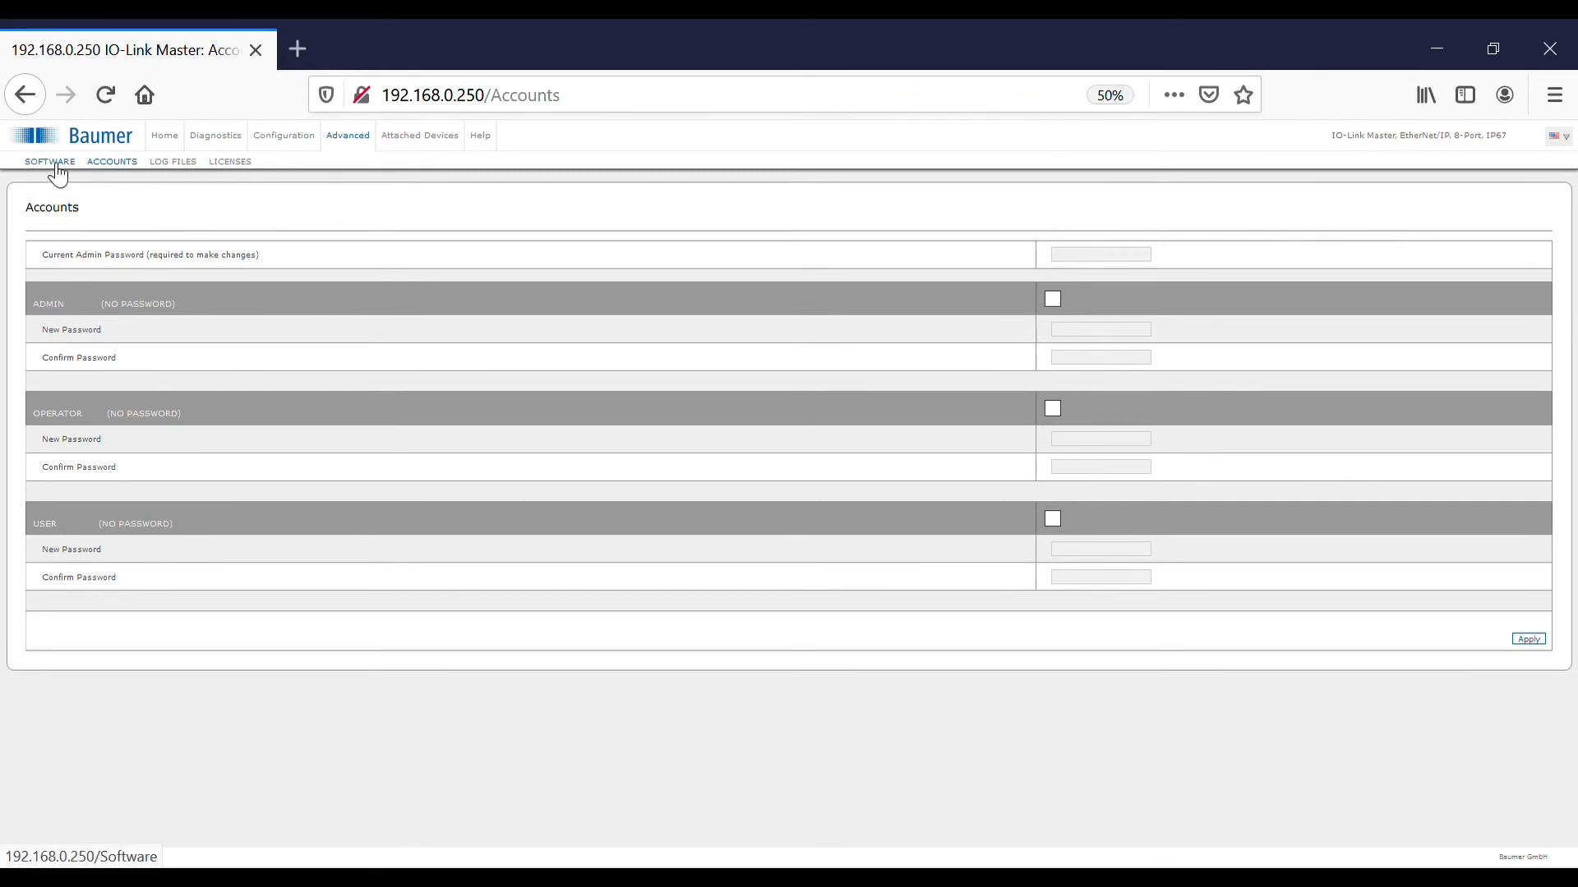
click(176, 145)
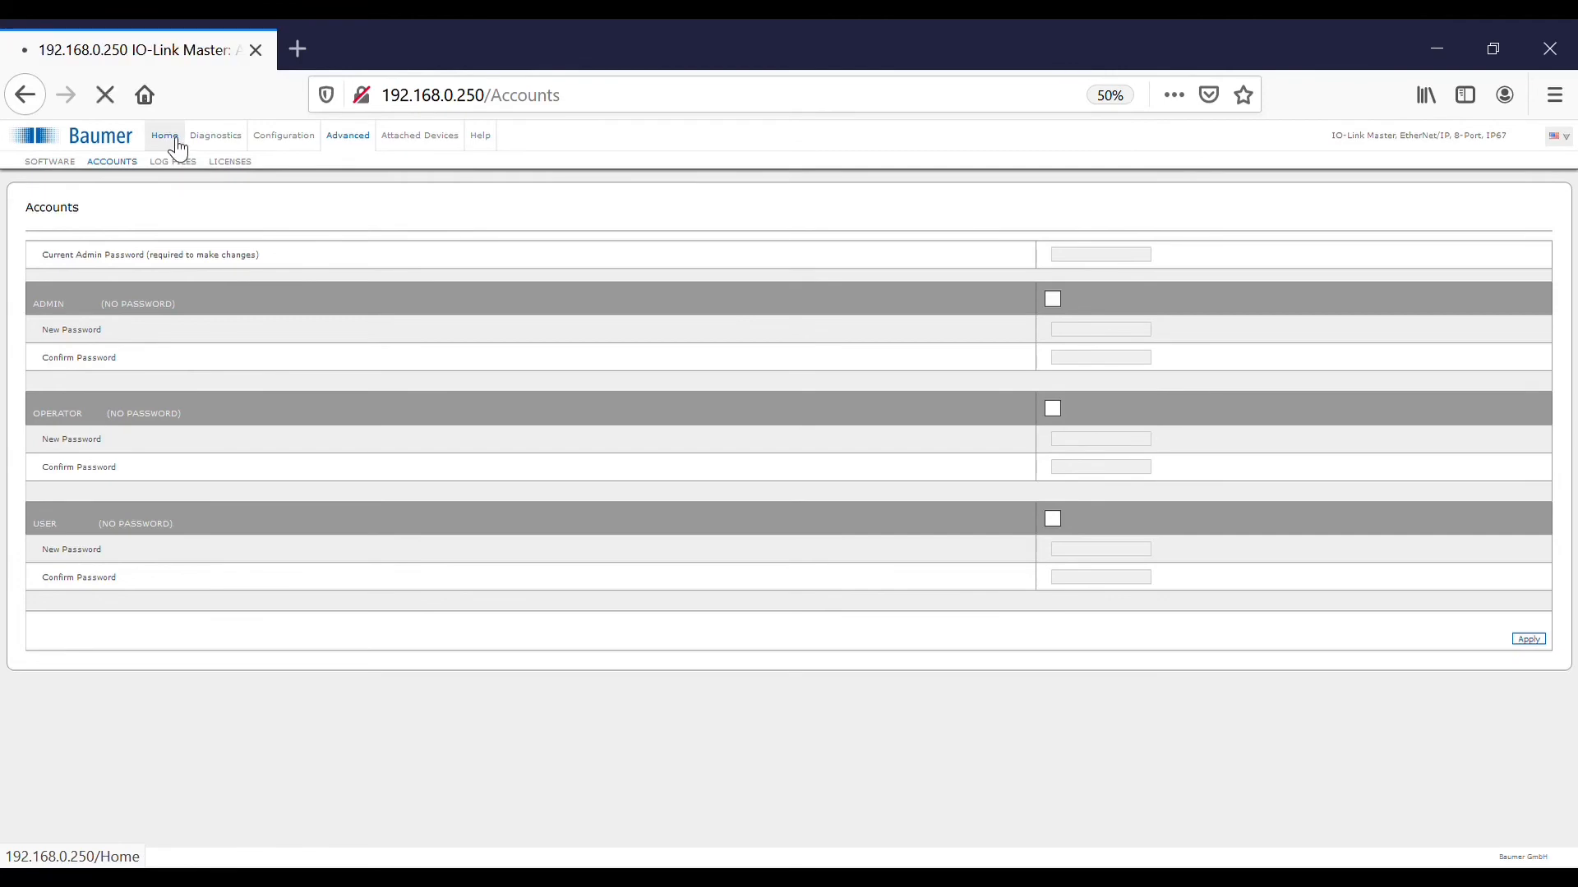